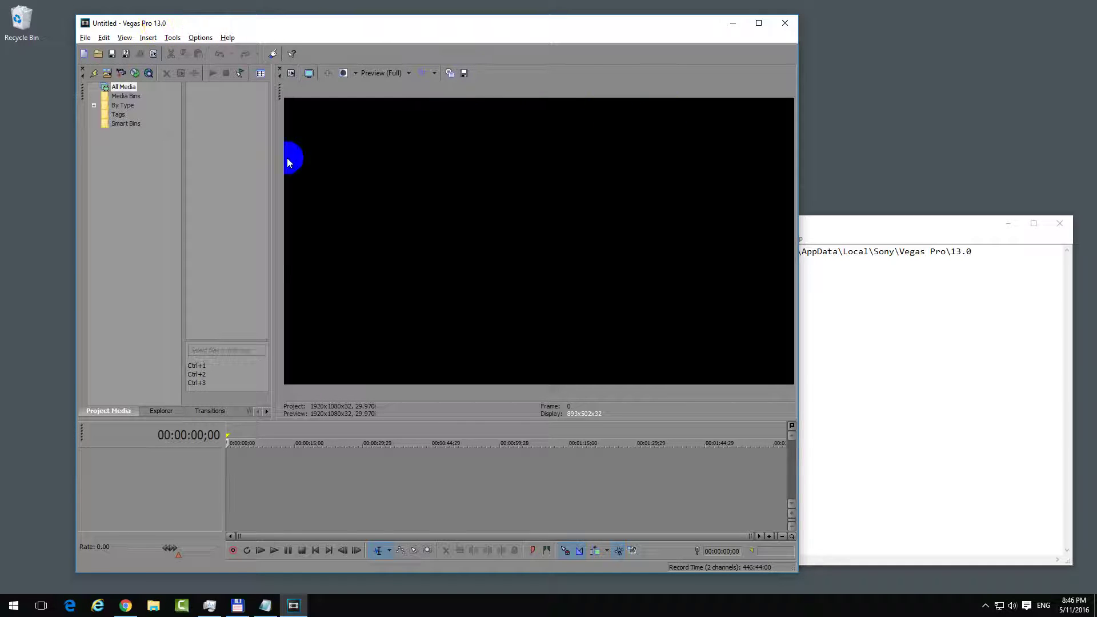
Step: Bring up Save As to check the proposed project file name, then cancel without saving
drag(288, 159, 289, 250)
click(128, 57)
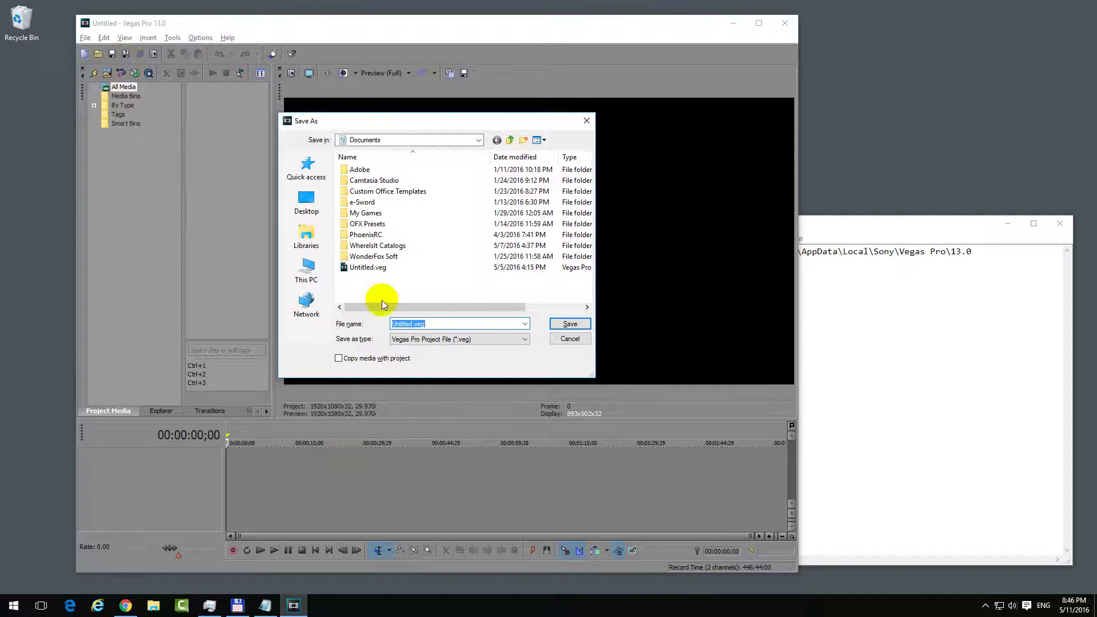
click(422, 325)
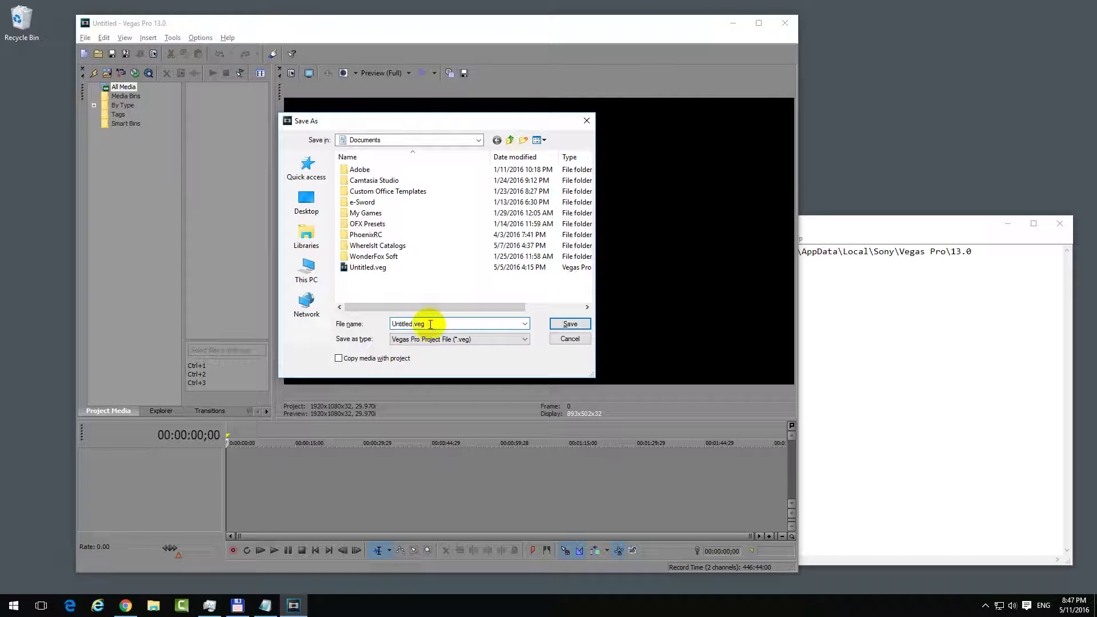
click(571, 340)
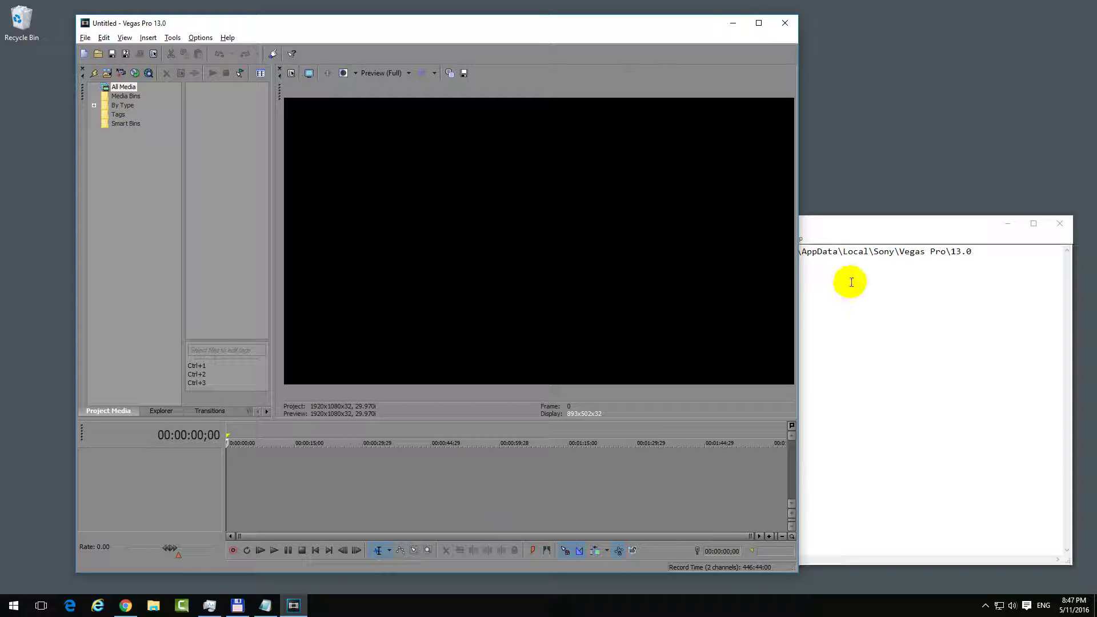
Step: Copy the Vegas Pro 13.0 AppData path from the Notepad note into File Explorer's reach
click(870, 235)
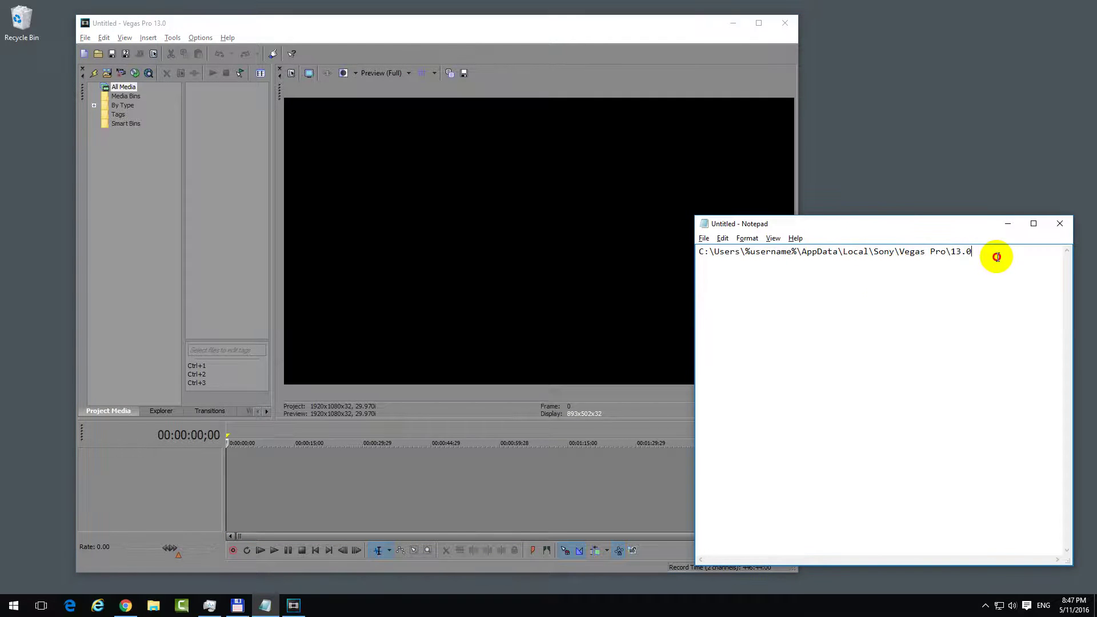
drag(997, 255, 686, 260)
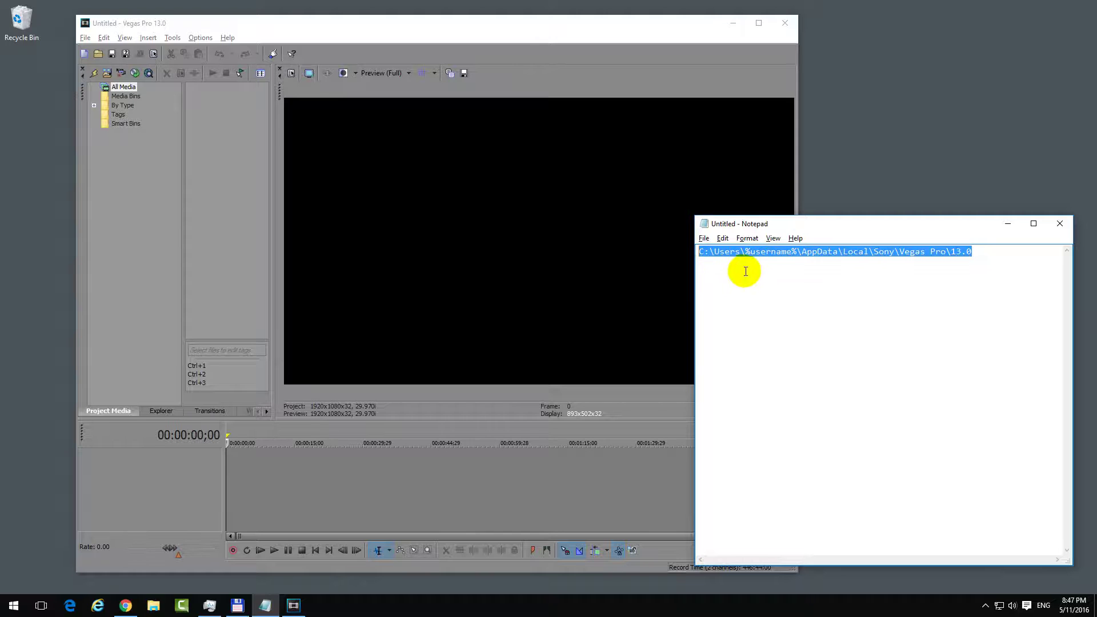
right_click(854, 252)
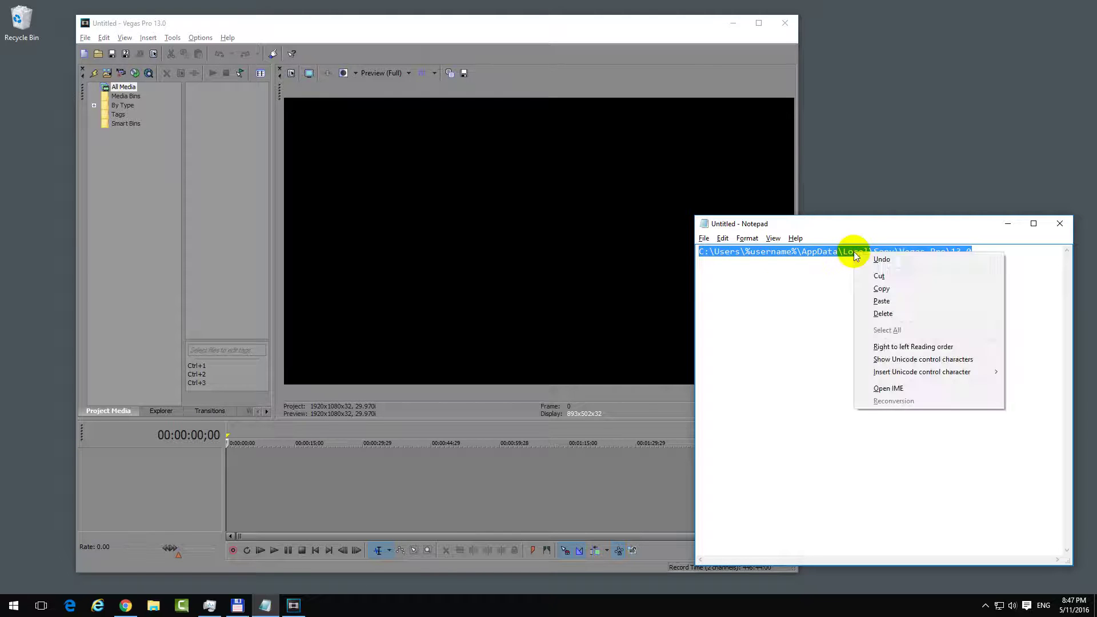
click(886, 289)
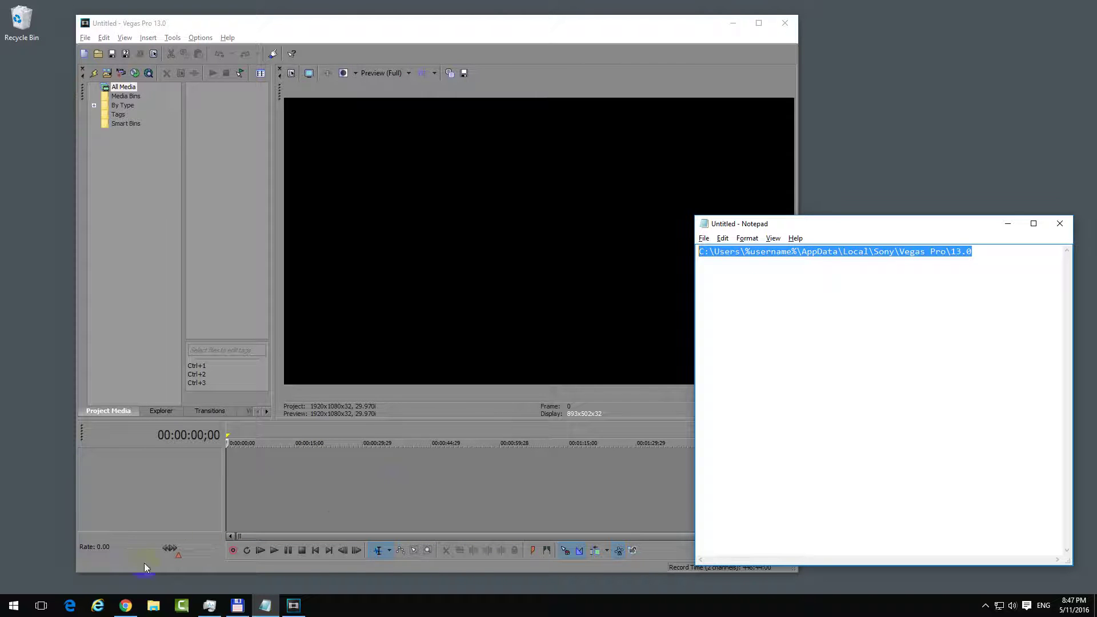
click(154, 607)
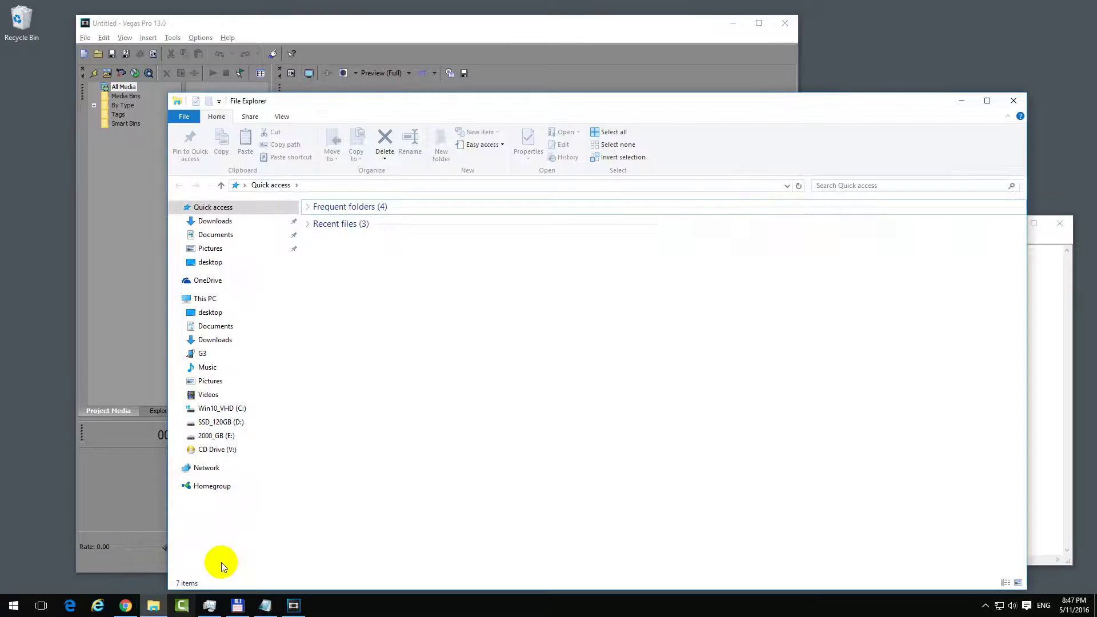
Step: Paste the copied AppData\Local\Sony\Vegas Pro\13.0 path into the address bar and go there
click(337, 184)
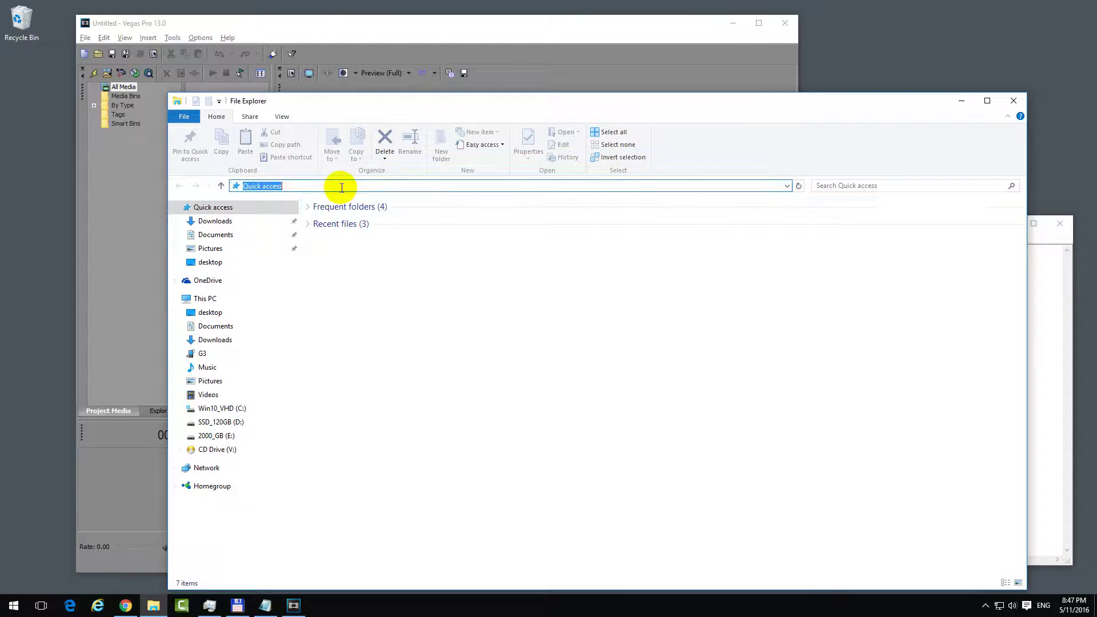
right_click(348, 185)
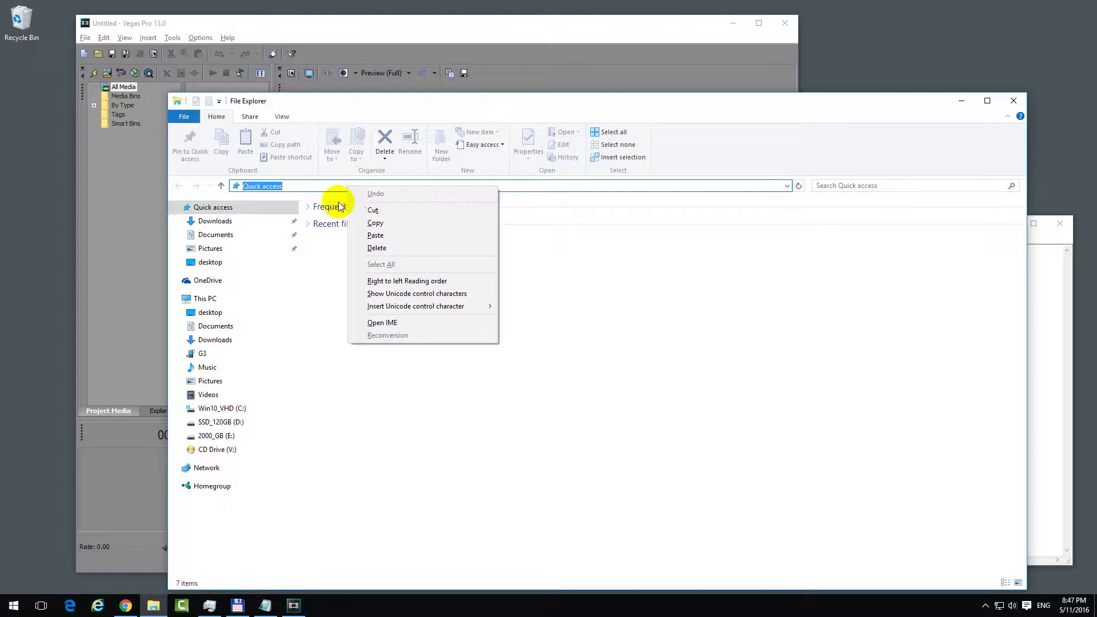
click(394, 237)
key(Return)
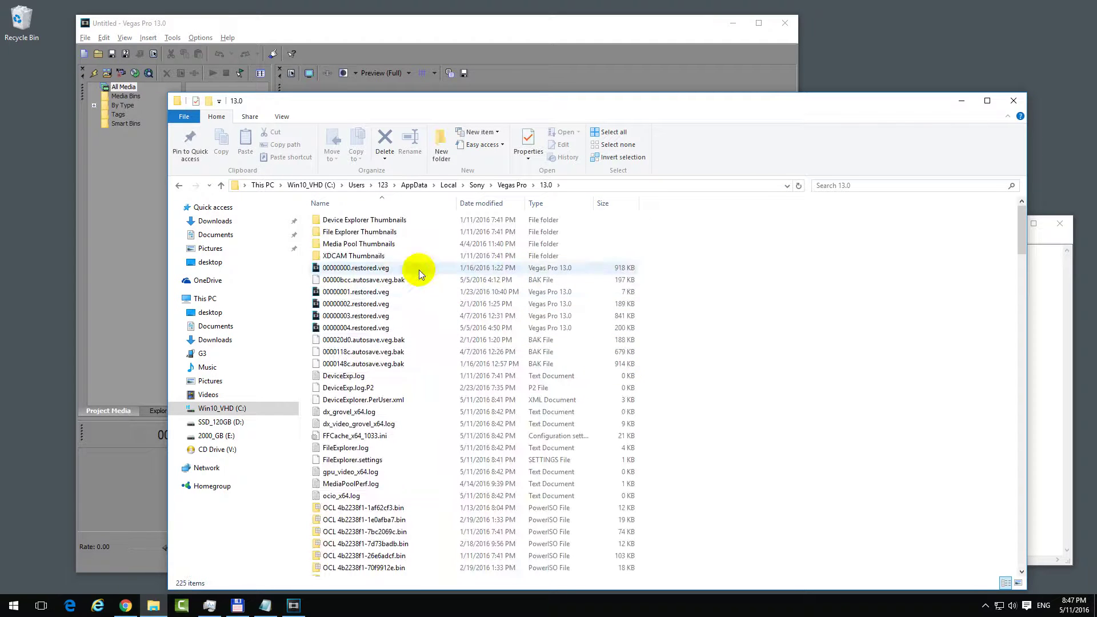
Step: Sort the folder's files by type so the .veg.bak autosave backups group together
click(386, 304)
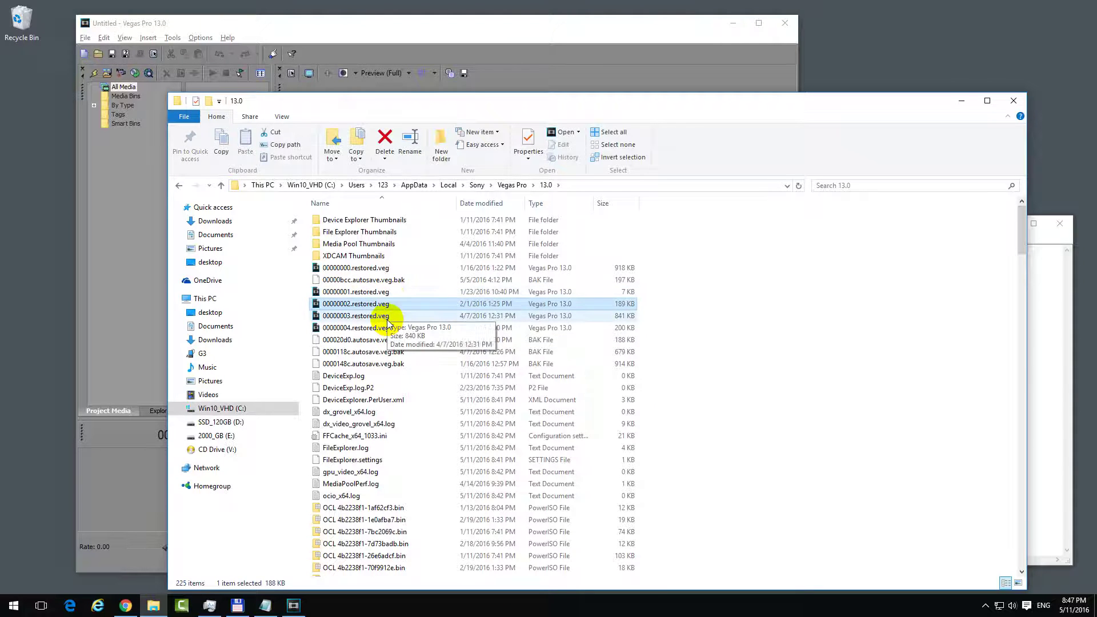
click(384, 328)
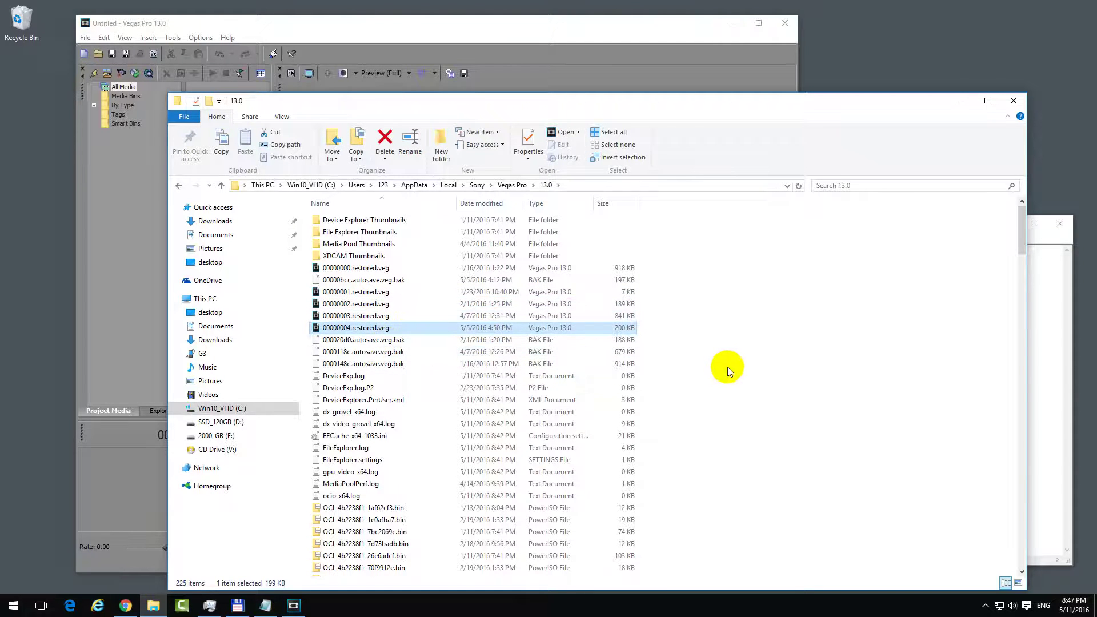
click(559, 204)
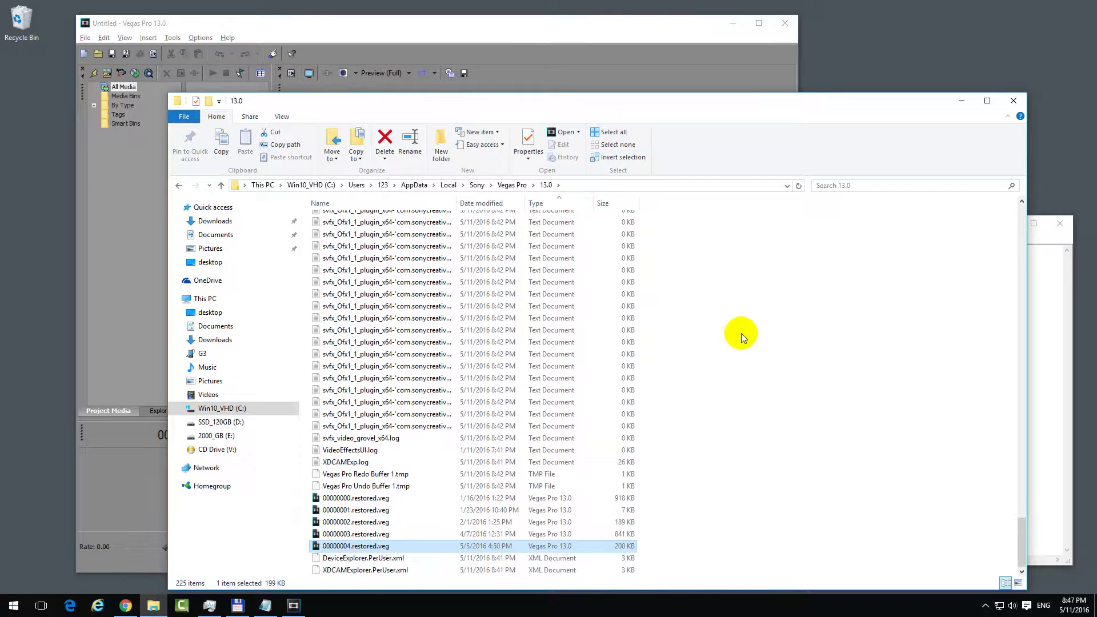
scroll(670, 409, up, 20)
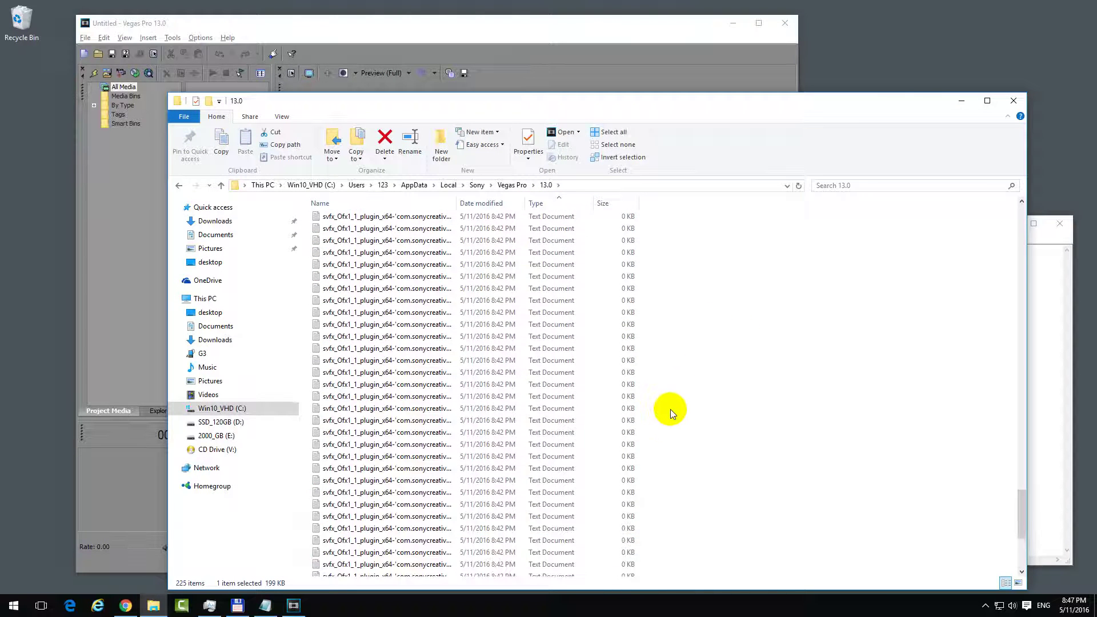
drag(1022, 410, 1015, 221)
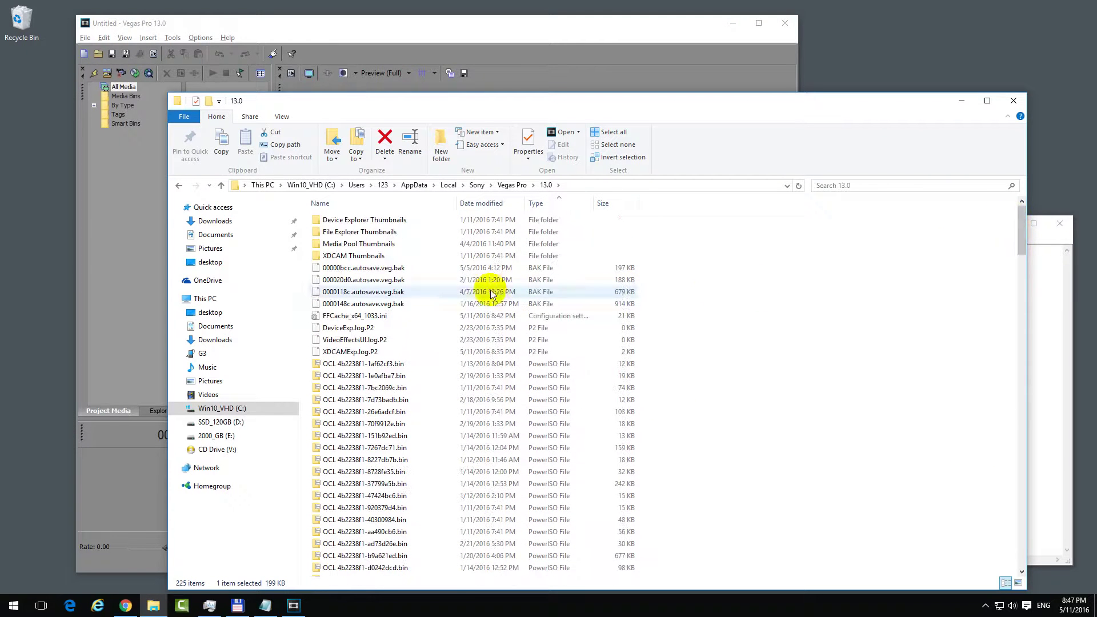
Step: Rename 0000118c.autosave.veg.bak to 0000118c.autosave.veg, confirm the extension change, and open it
click(393, 295)
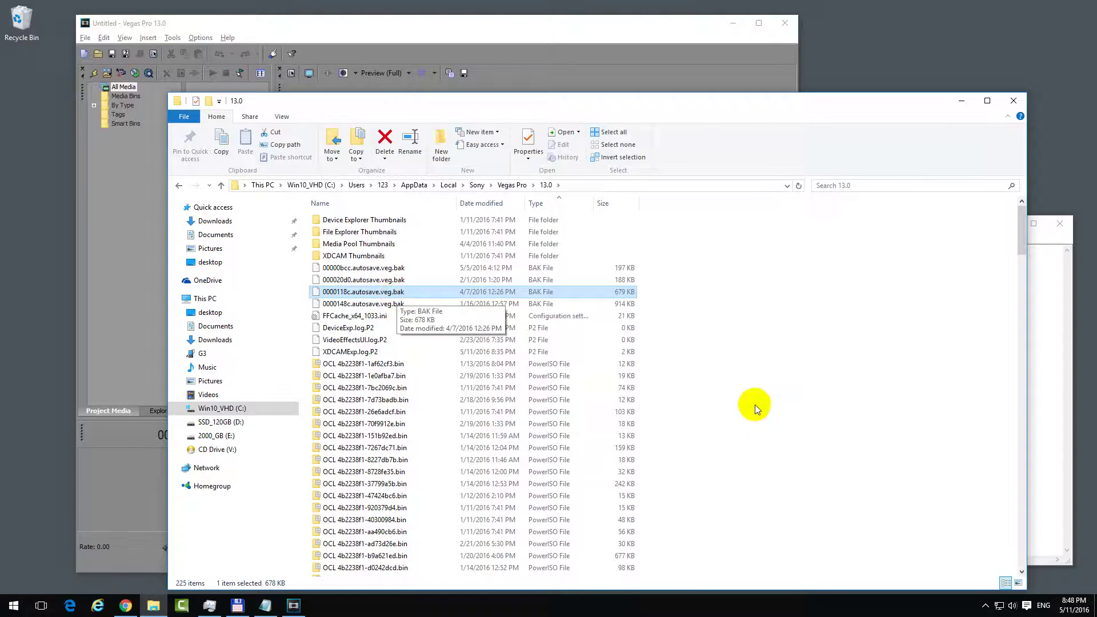
key(F2)
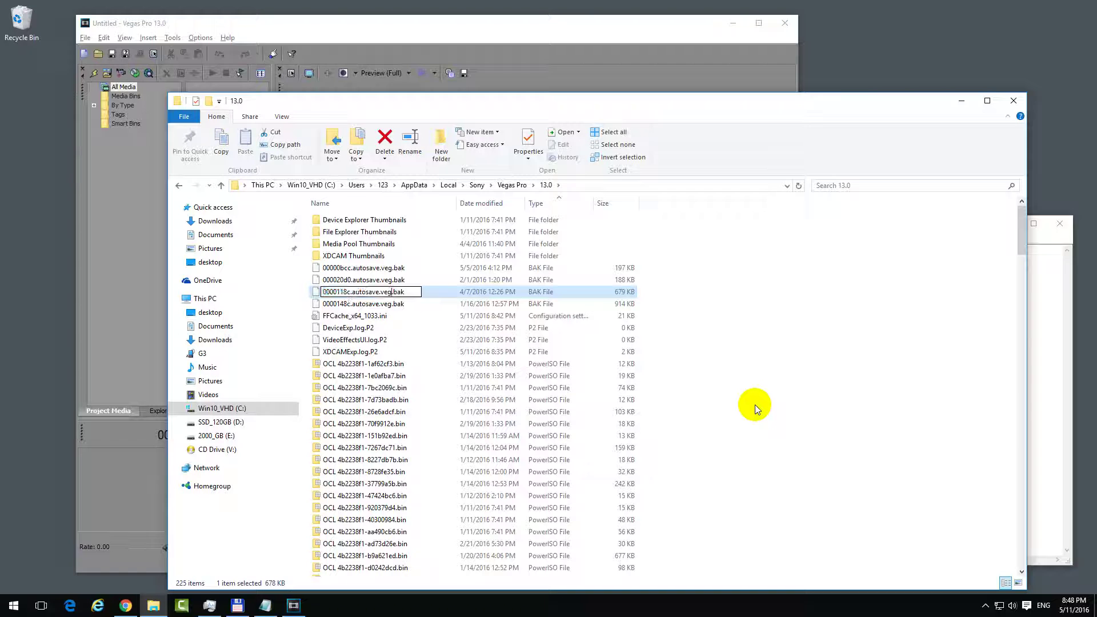
key(Return)
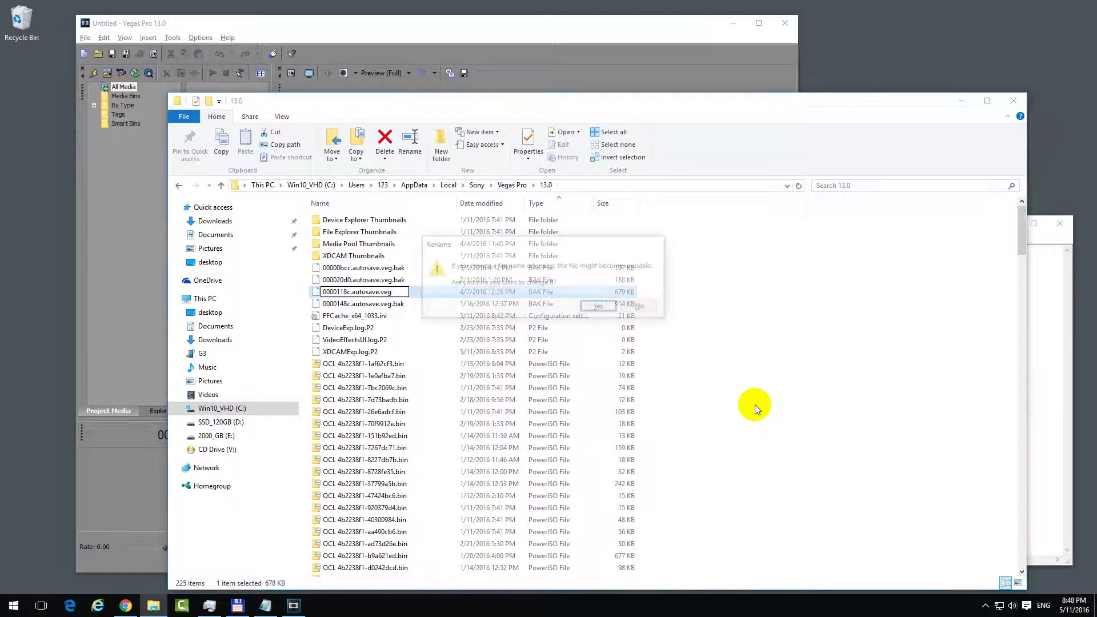
key(Return)
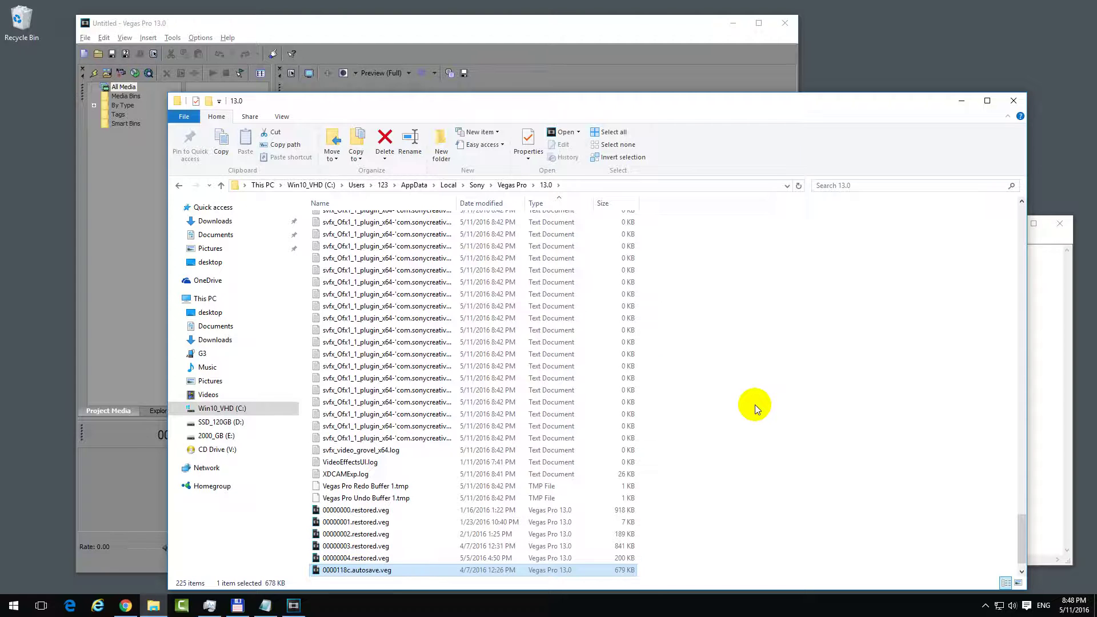
key(Return)
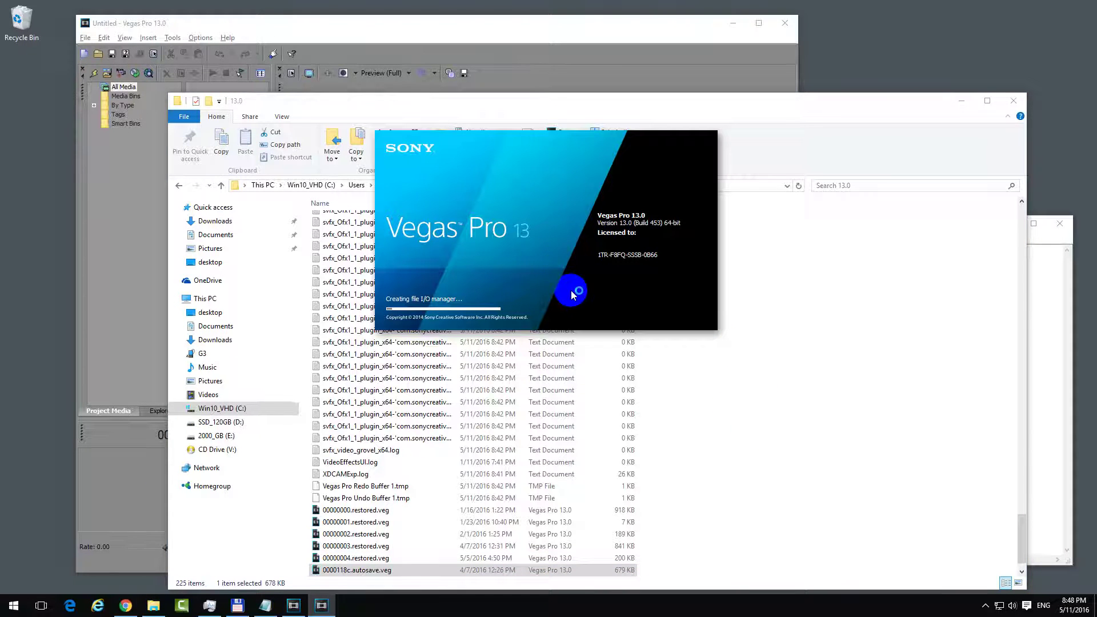
Step: Close the empty session and load 0000118c.autosave.veg, leaving all missing media files offline
click(785, 22)
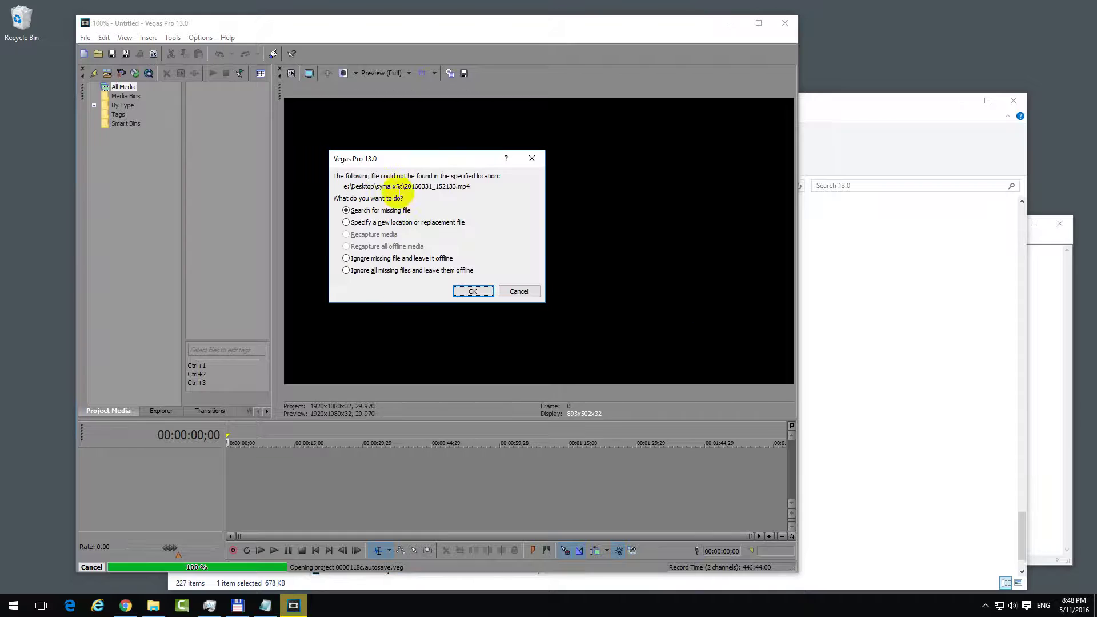
click(469, 291)
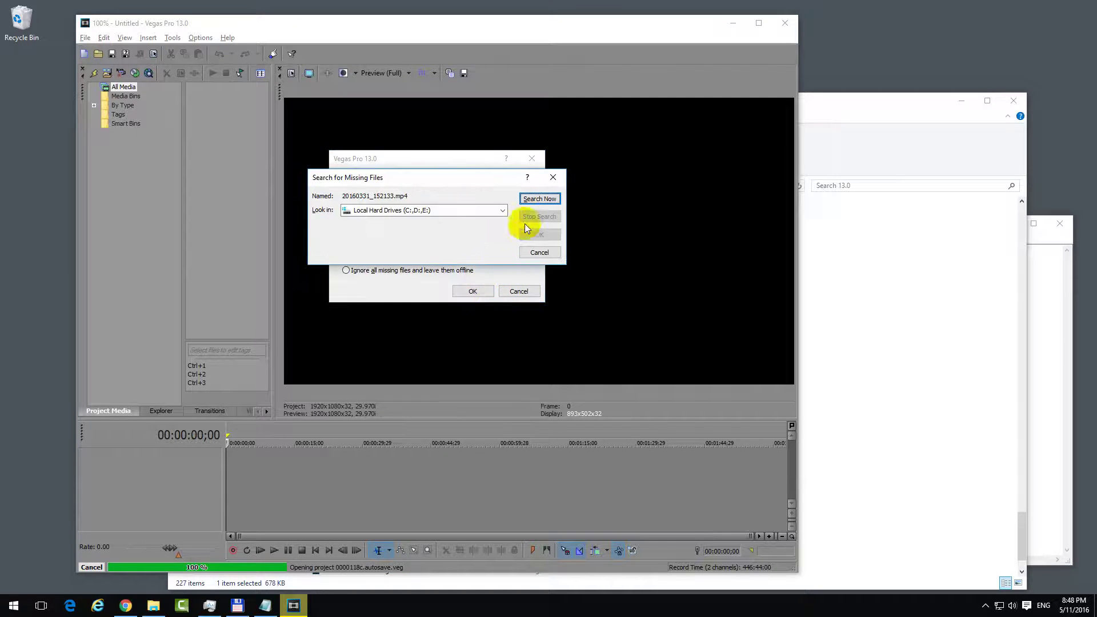
click(553, 177)
click(399, 270)
click(473, 291)
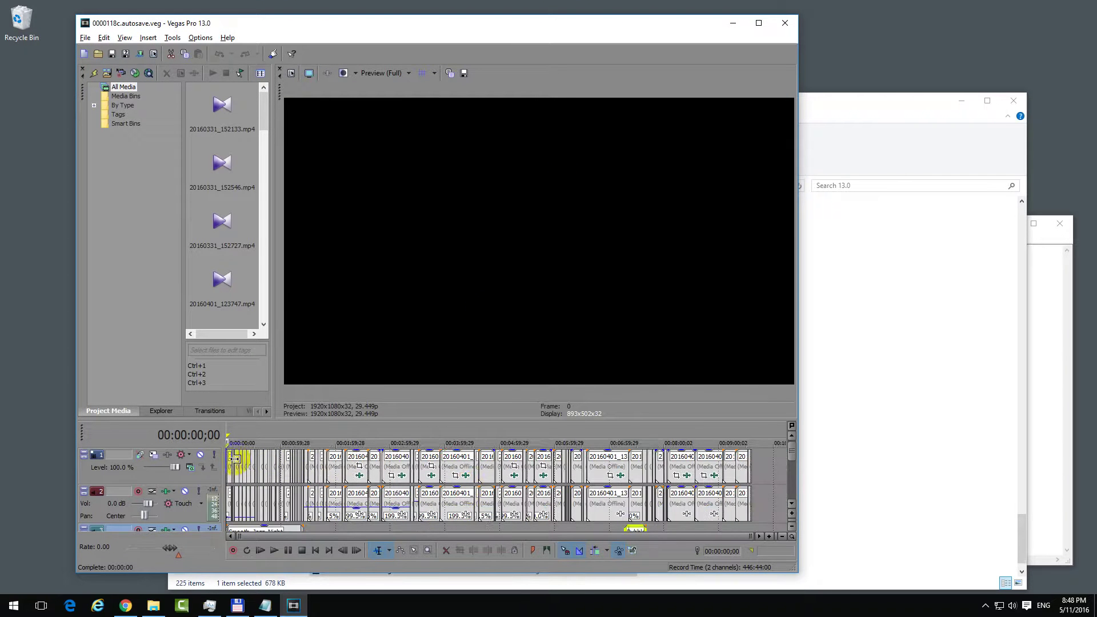
scroll(287, 466, up, 4)
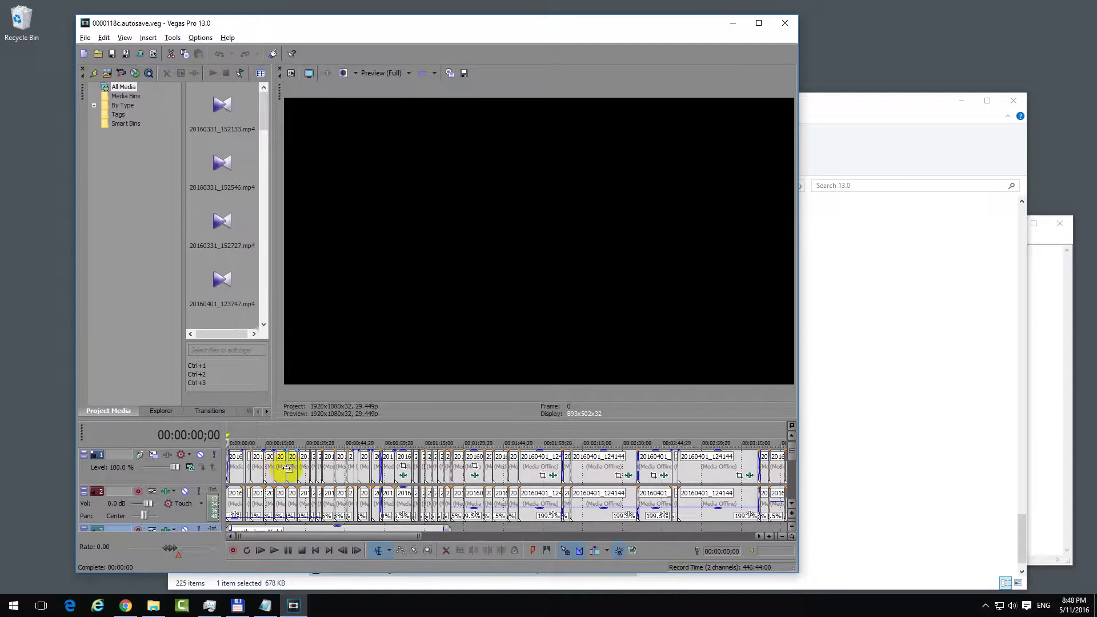
scroll(294, 469, up, 2)
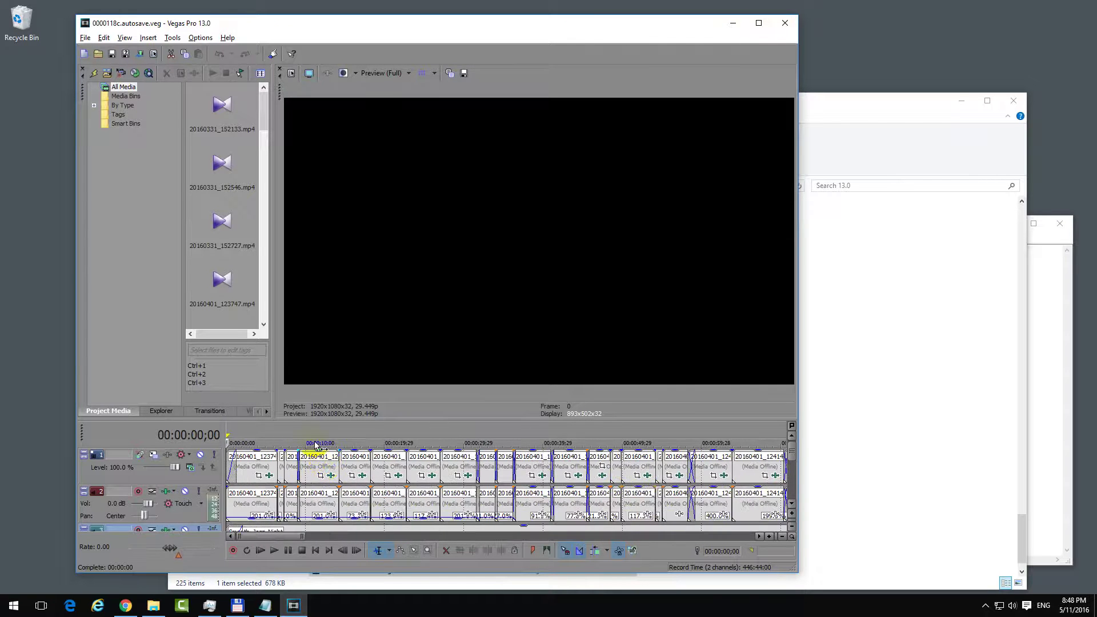
click(427, 435)
scroll(507, 451, down, 4)
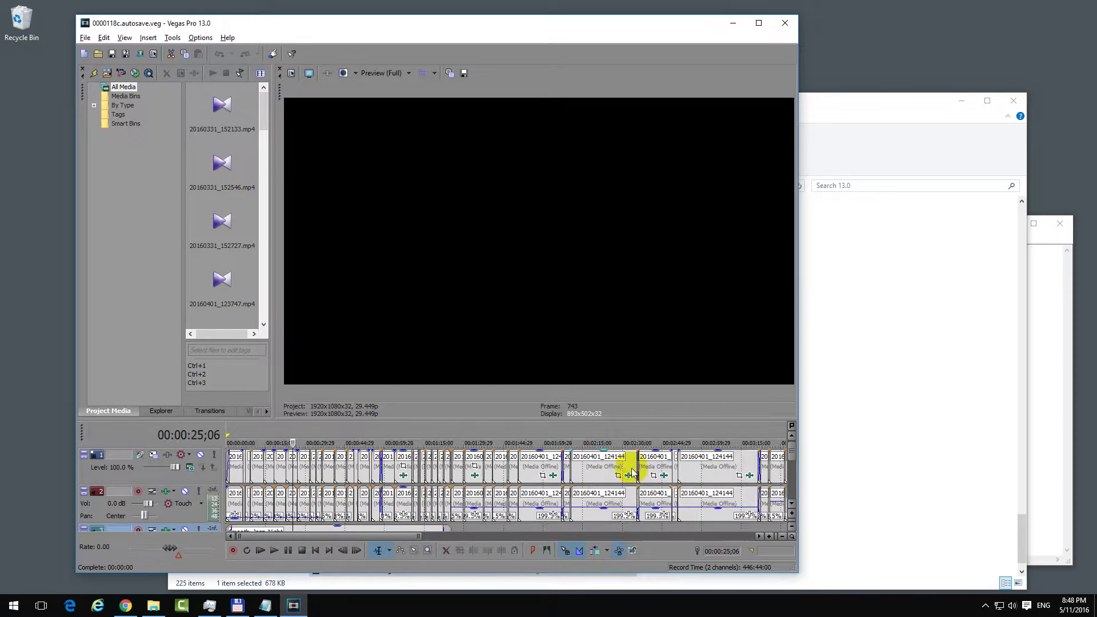
scroll(519, 457, down, 5)
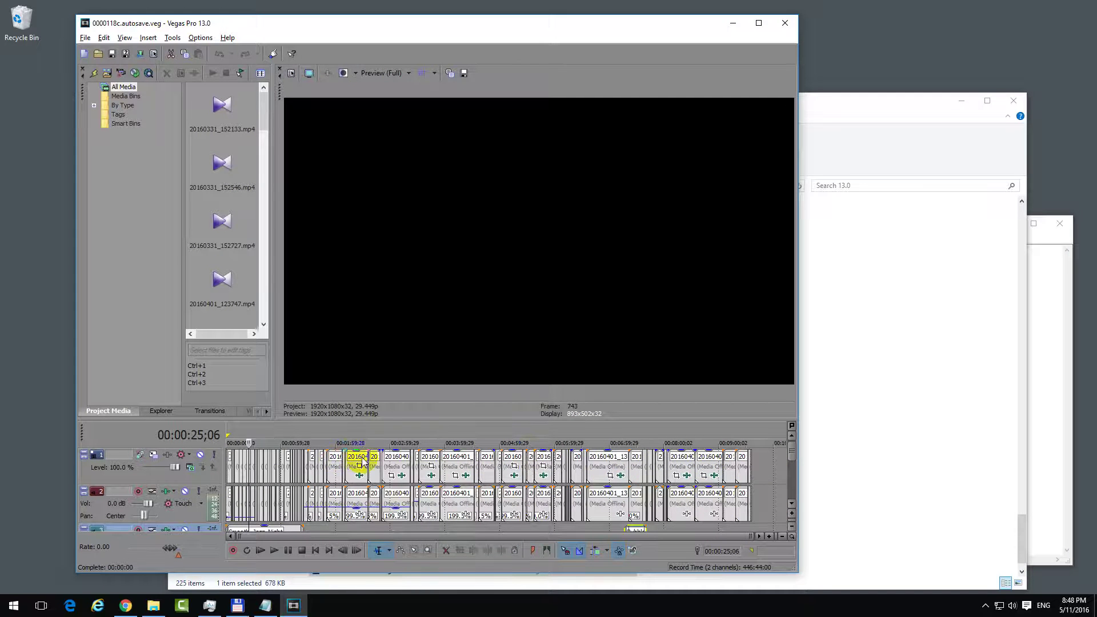
click(357, 431)
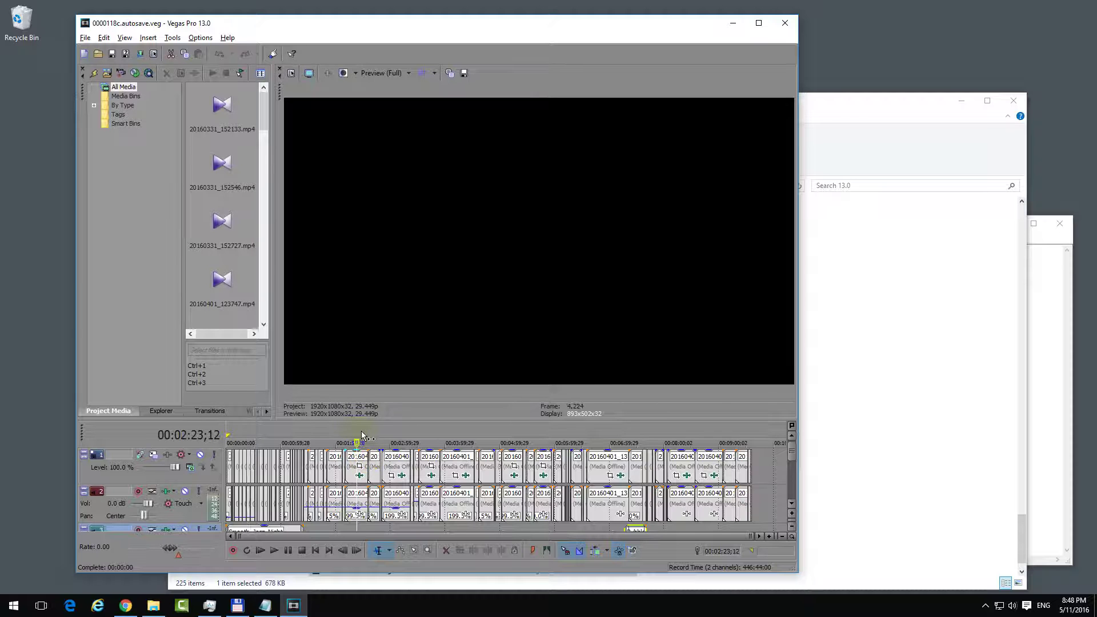
Step: Close Vegas Pro and Explorer, then open a fresh Explorer window sized beside the Notepad path
click(785, 24)
click(1013, 101)
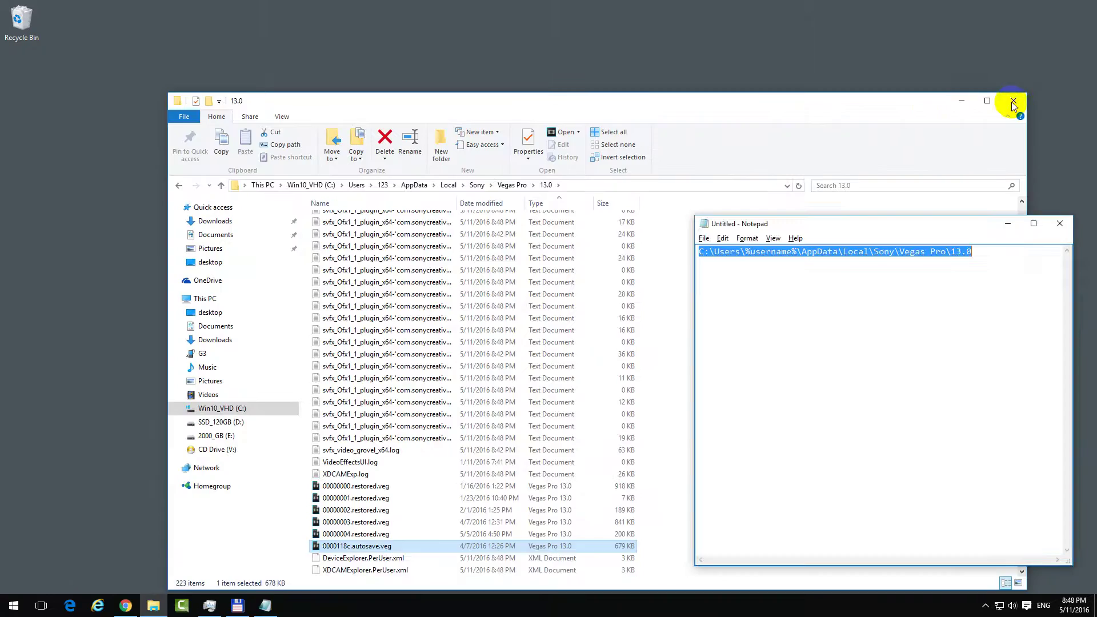
click(812, 272)
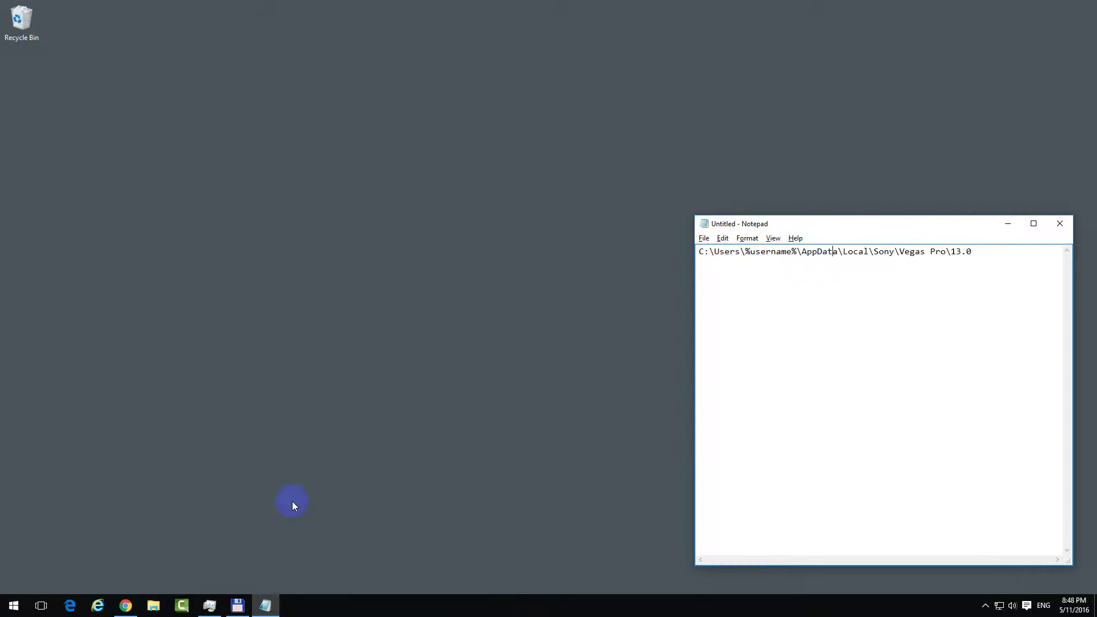
click(155, 608)
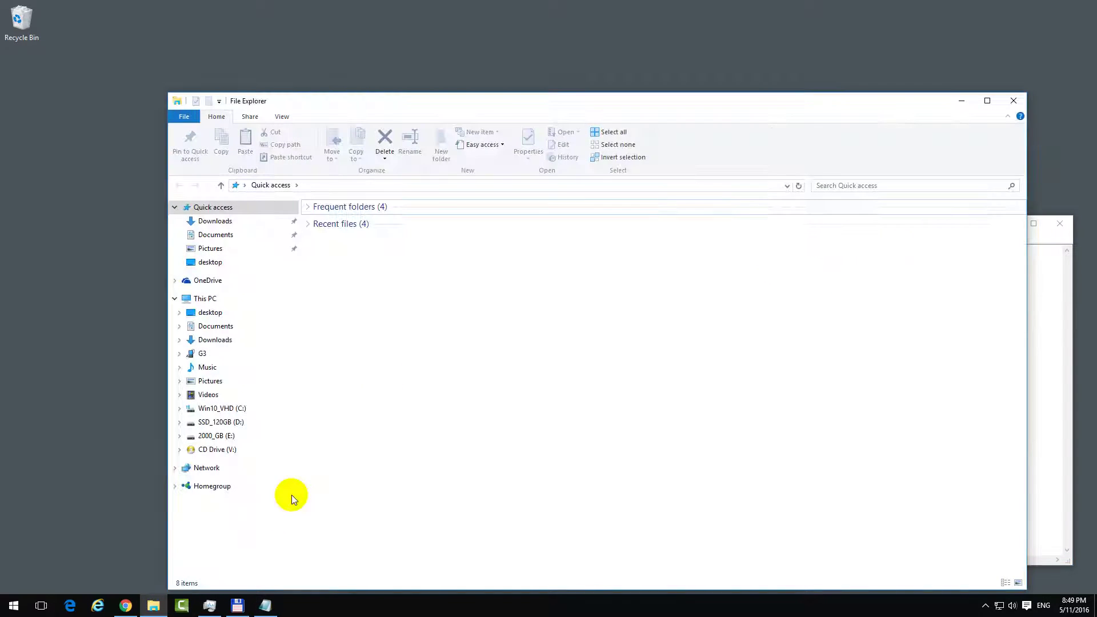
drag(479, 103, 329, 87)
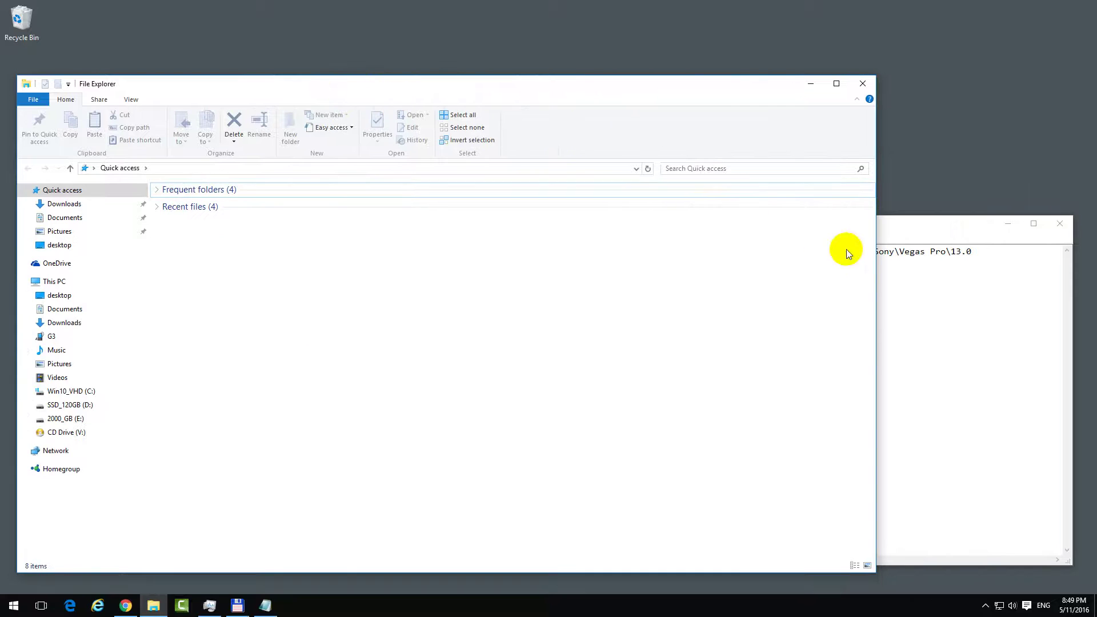
drag(879, 292, 689, 317)
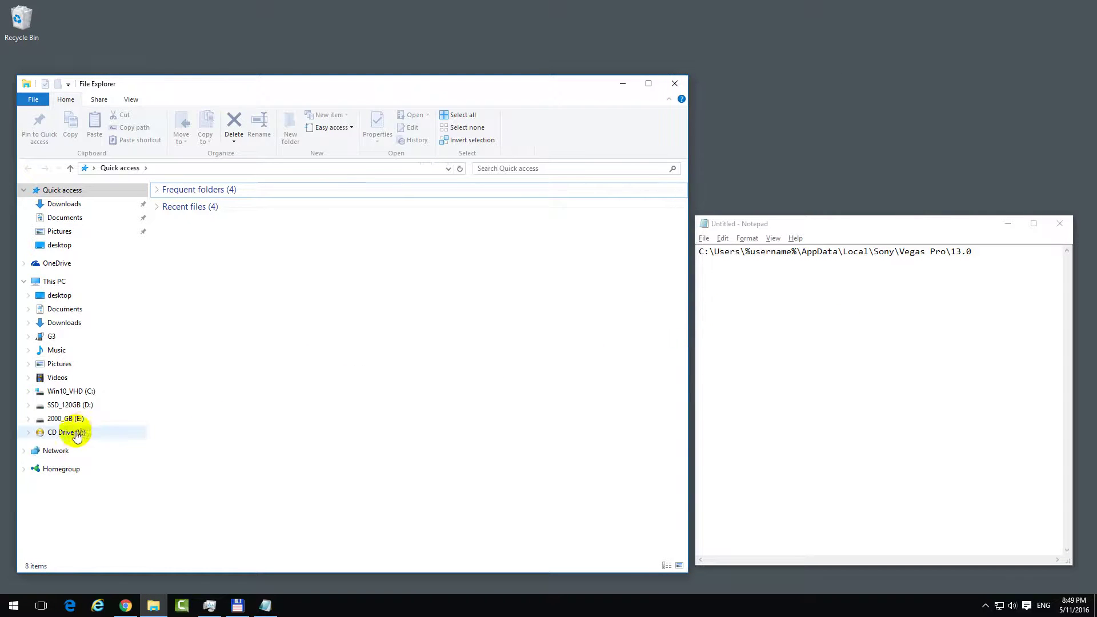
Step: Browse Win10_VHD (C:) > Users, checking the account name, and select the user's profile folder
click(80, 393)
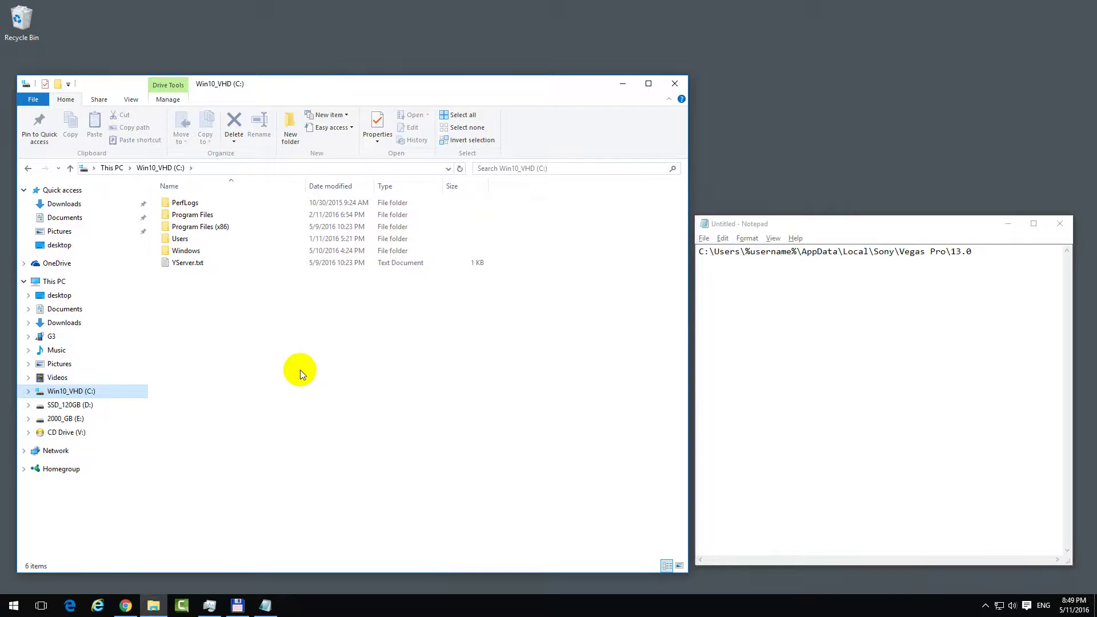
key(super+Pause)
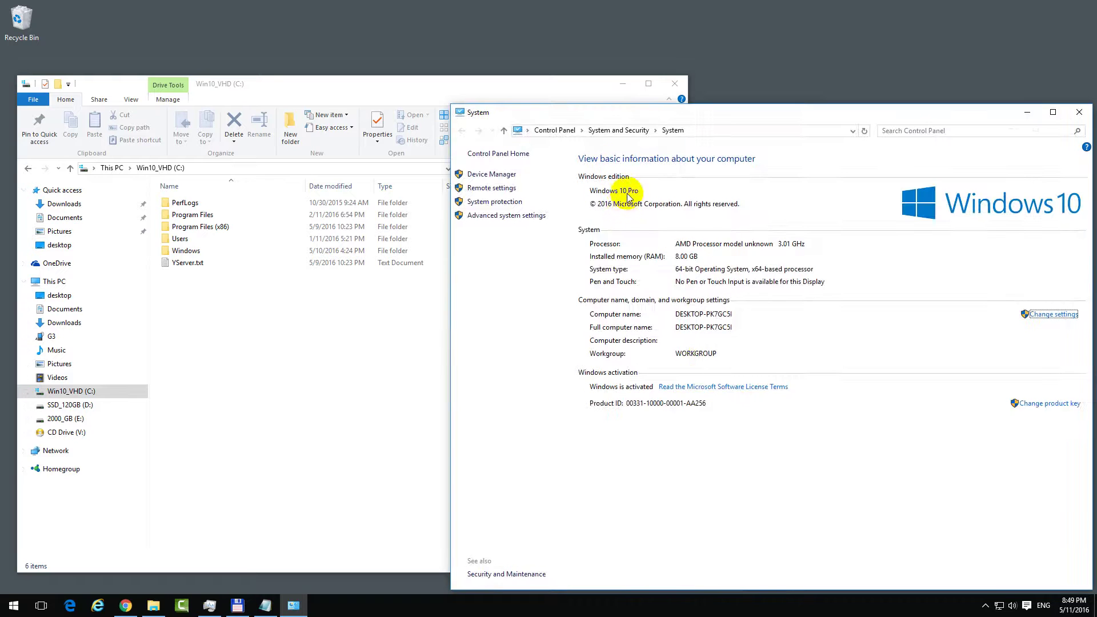
click(1079, 114)
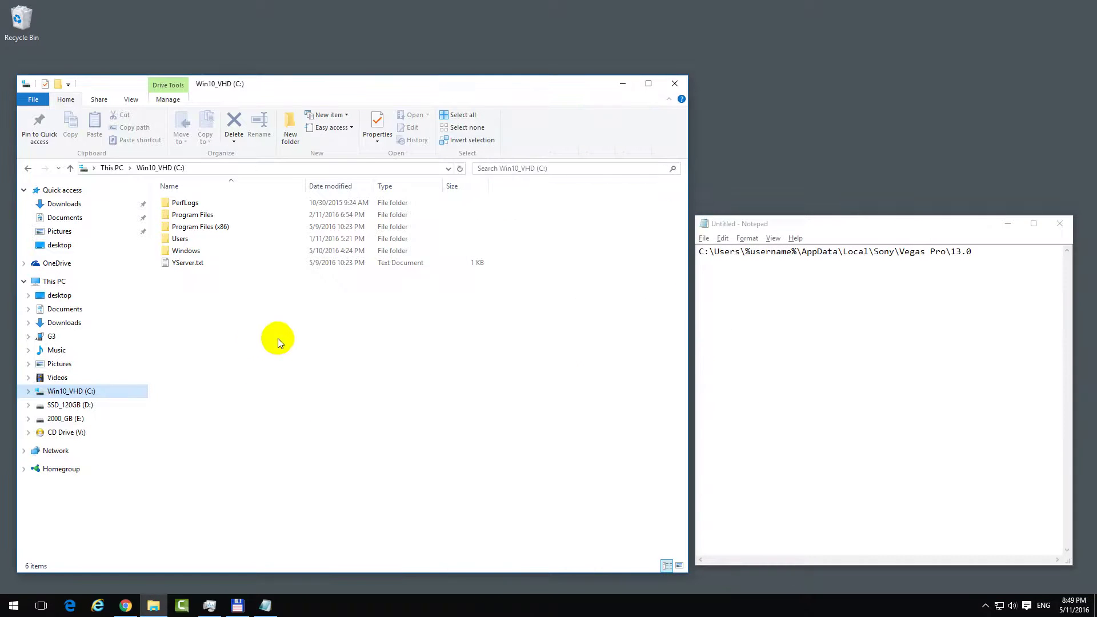
drag(741, 252, 709, 252)
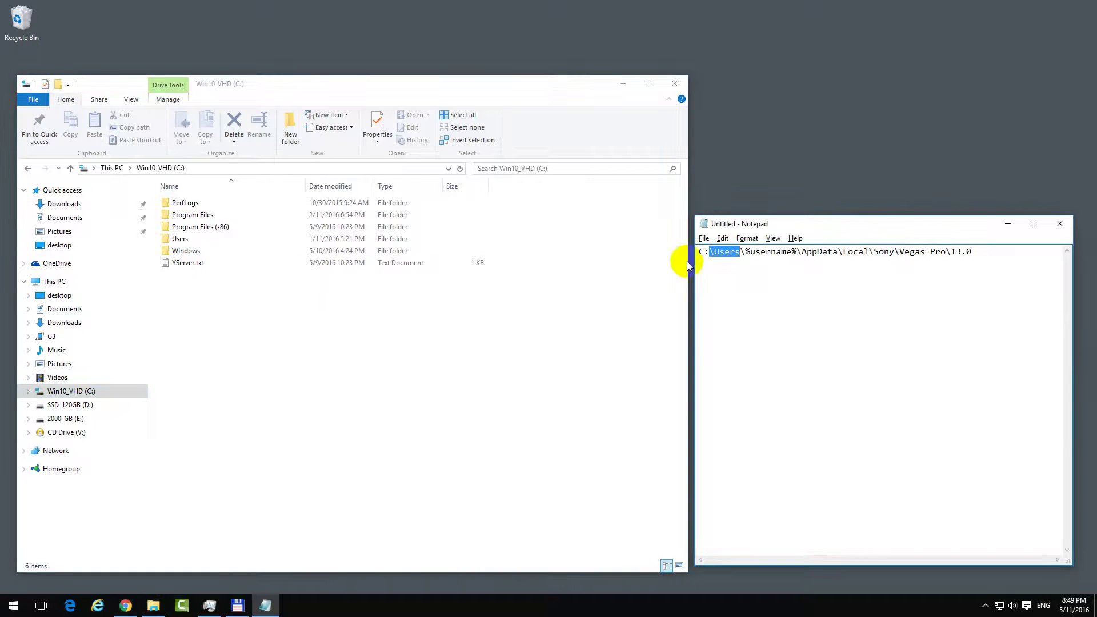
double_click(180, 239)
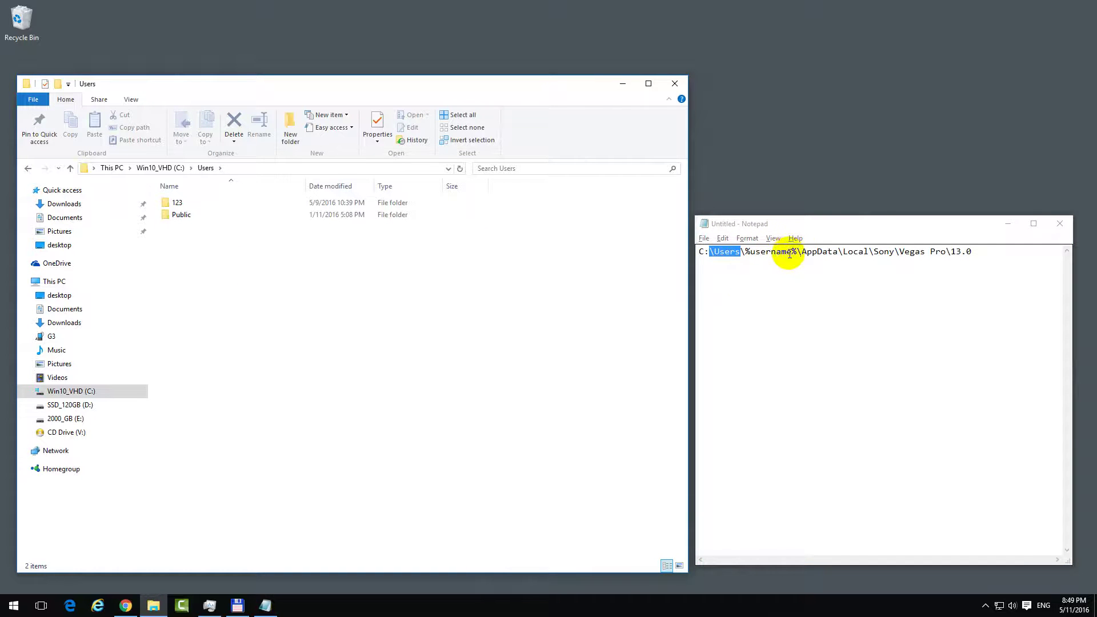
drag(798, 252, 744, 253)
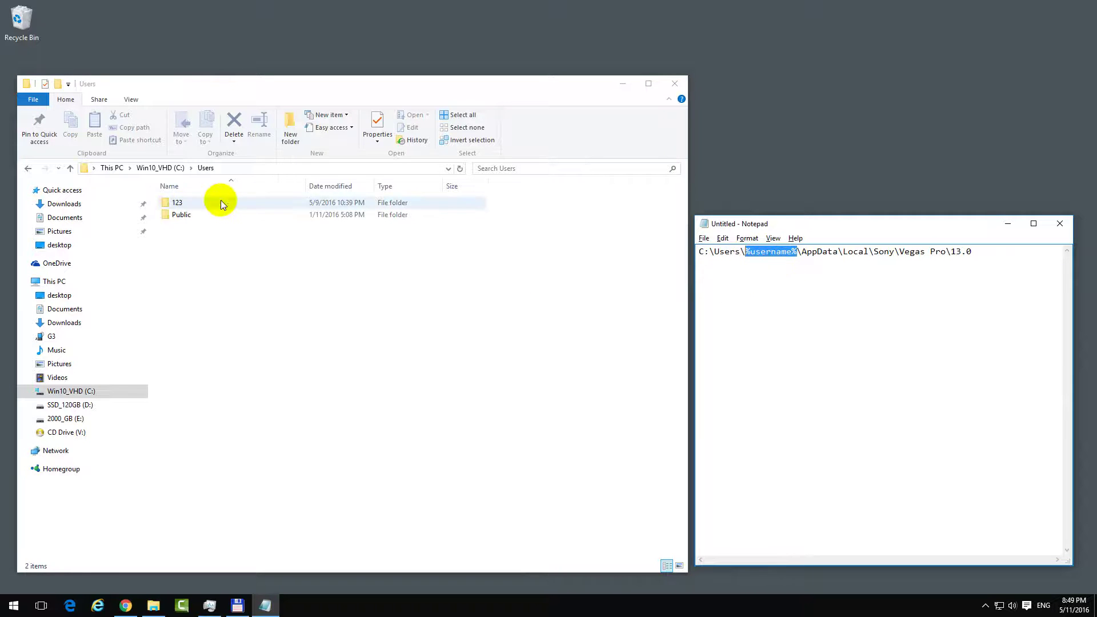
click(197, 203)
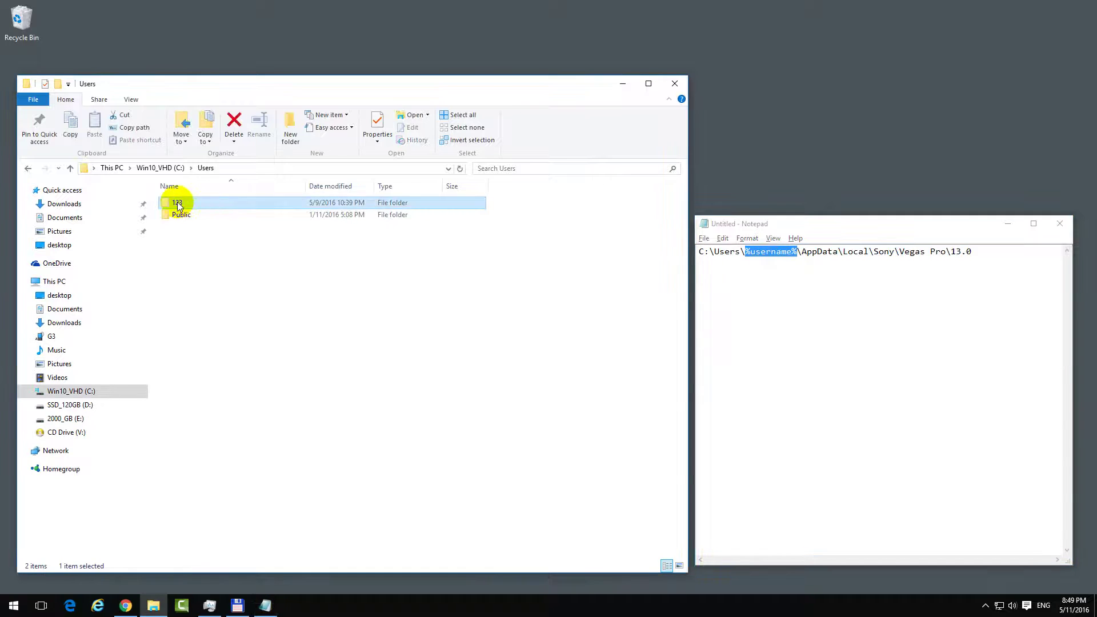
click(9, 605)
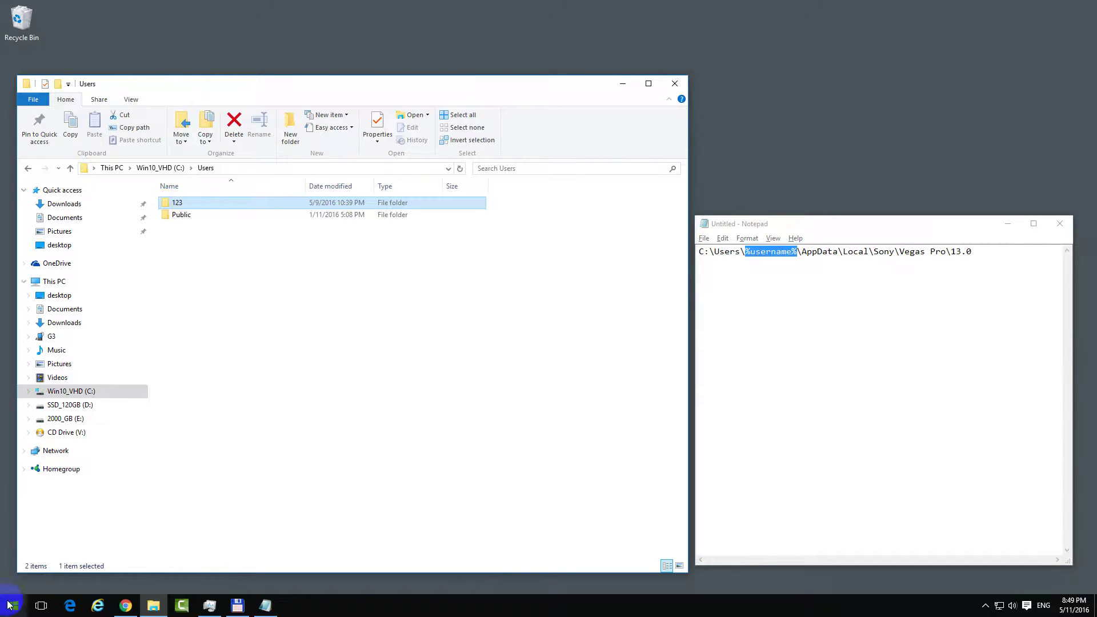
click(8, 604)
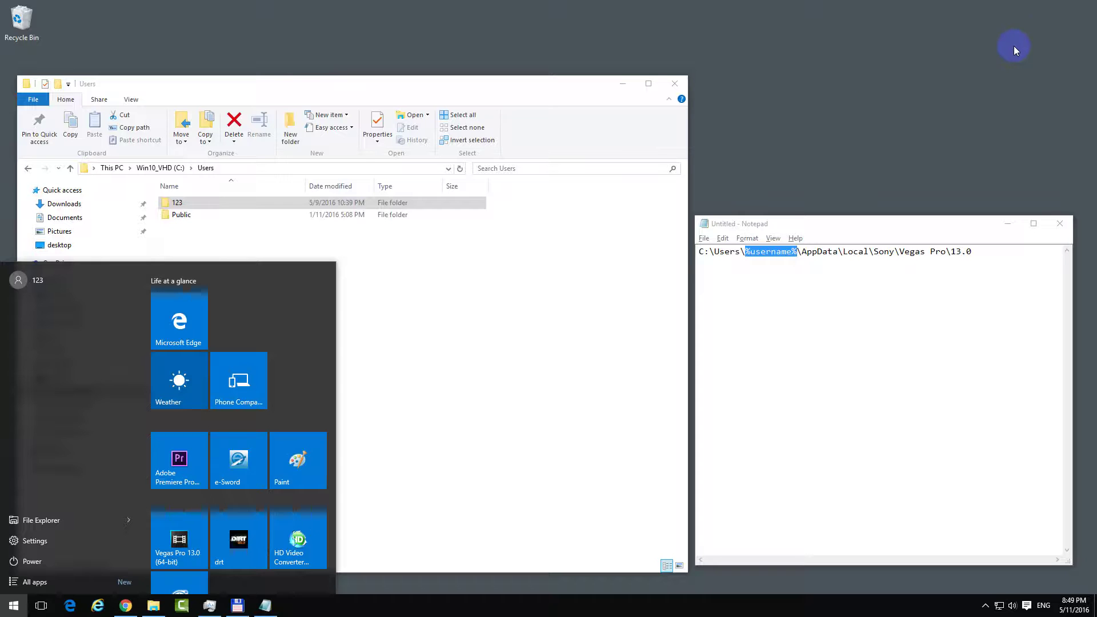
Step: Open the user profile folder and reach its AppData folder by typing it into the address bar
double_click(811, 252)
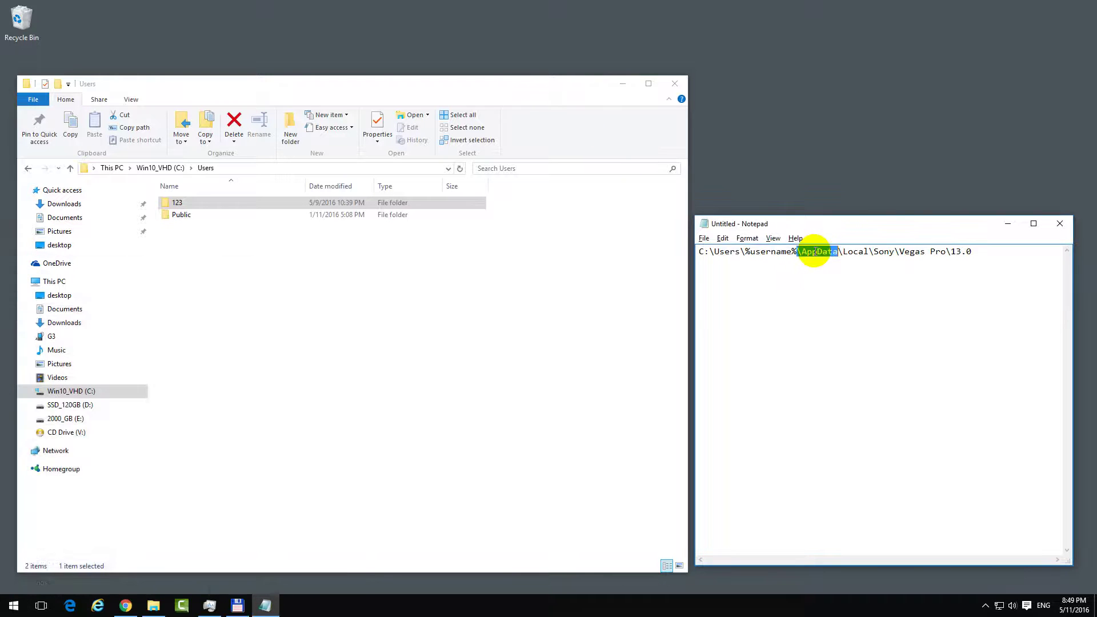
double_click(184, 204)
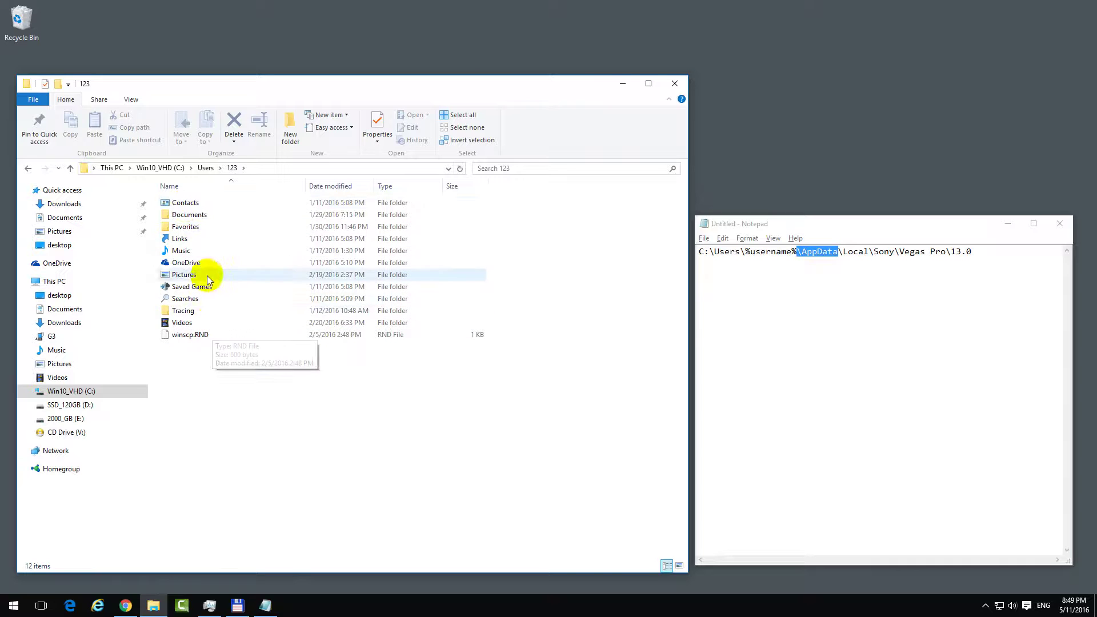
click(301, 168)
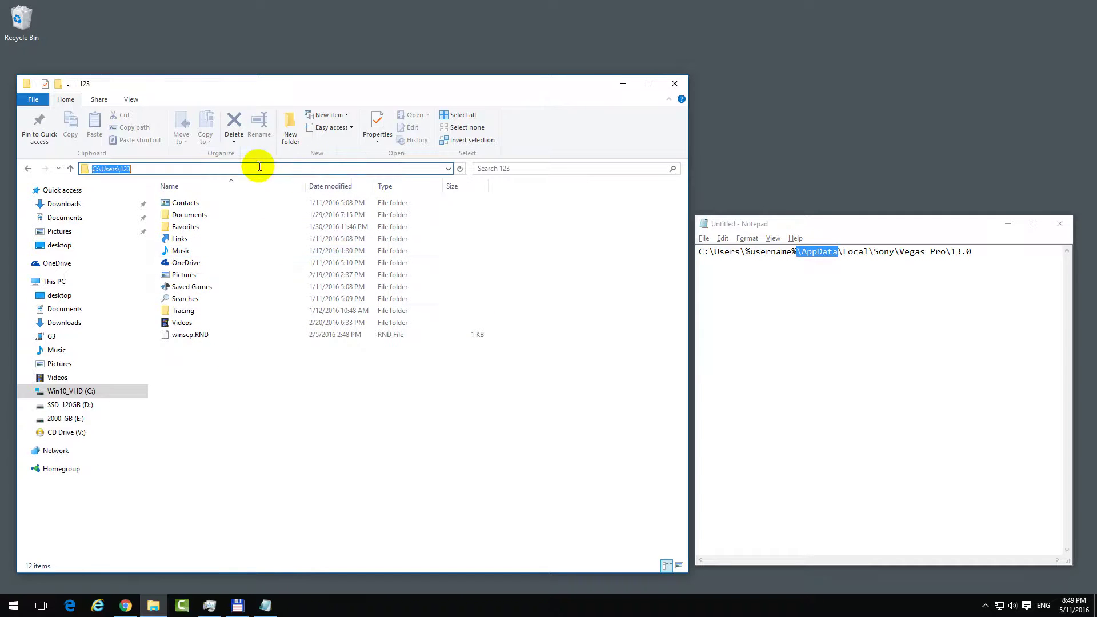
click(211, 168)
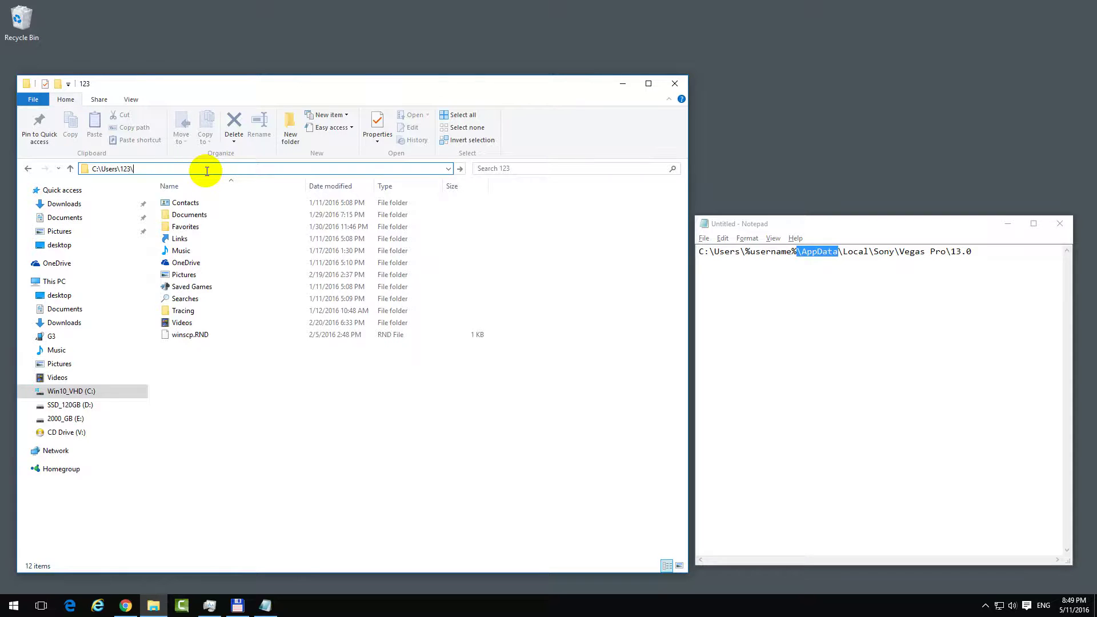
text(app)
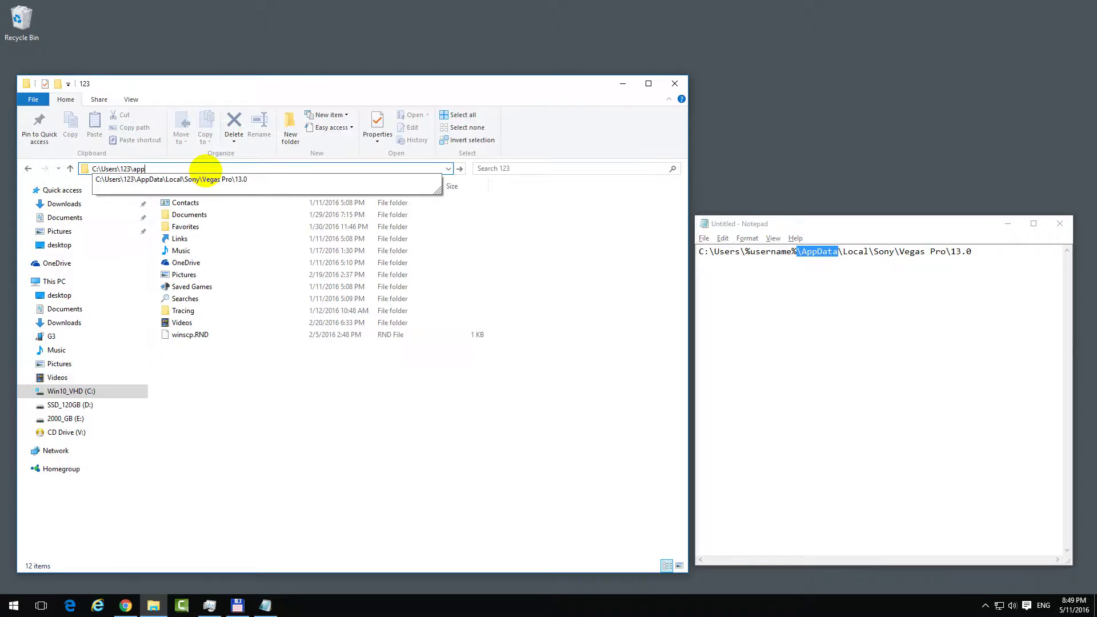
text(ta)
key(Return)
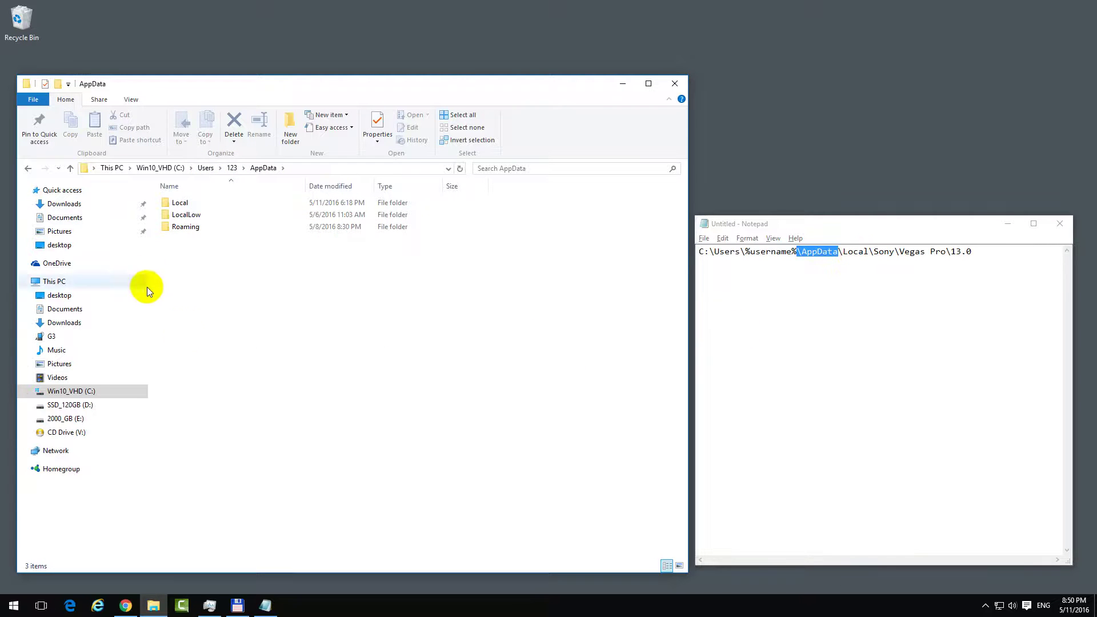
Step: Open Local, then Sony, Vegas Pro and 13.0 to reach the autosave folder
double_click(187, 204)
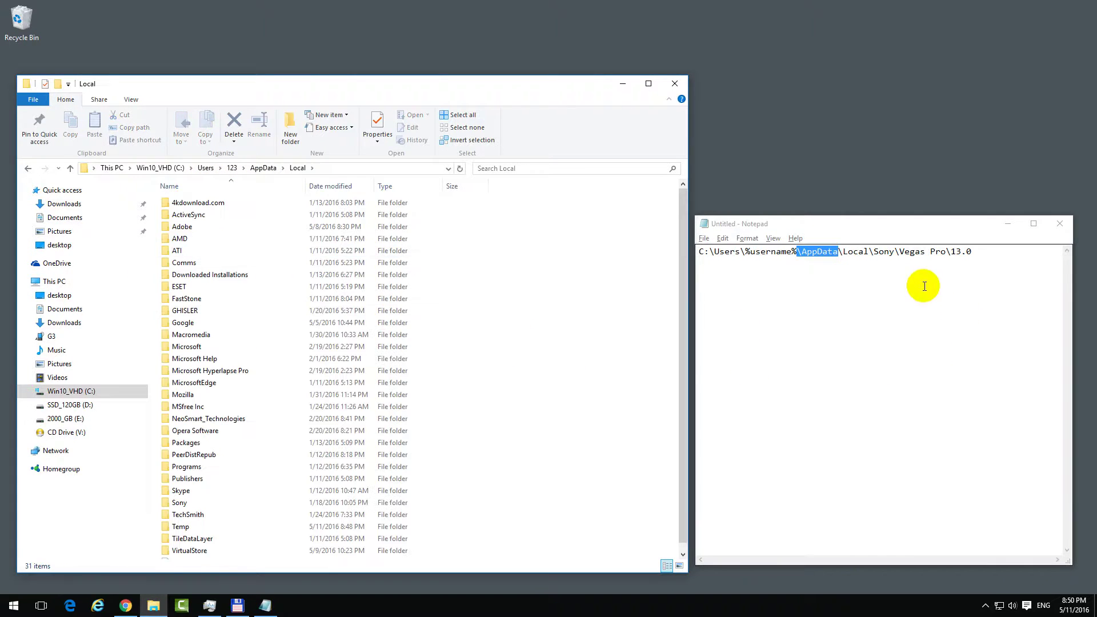
drag(868, 252, 896, 252)
click(489, 408)
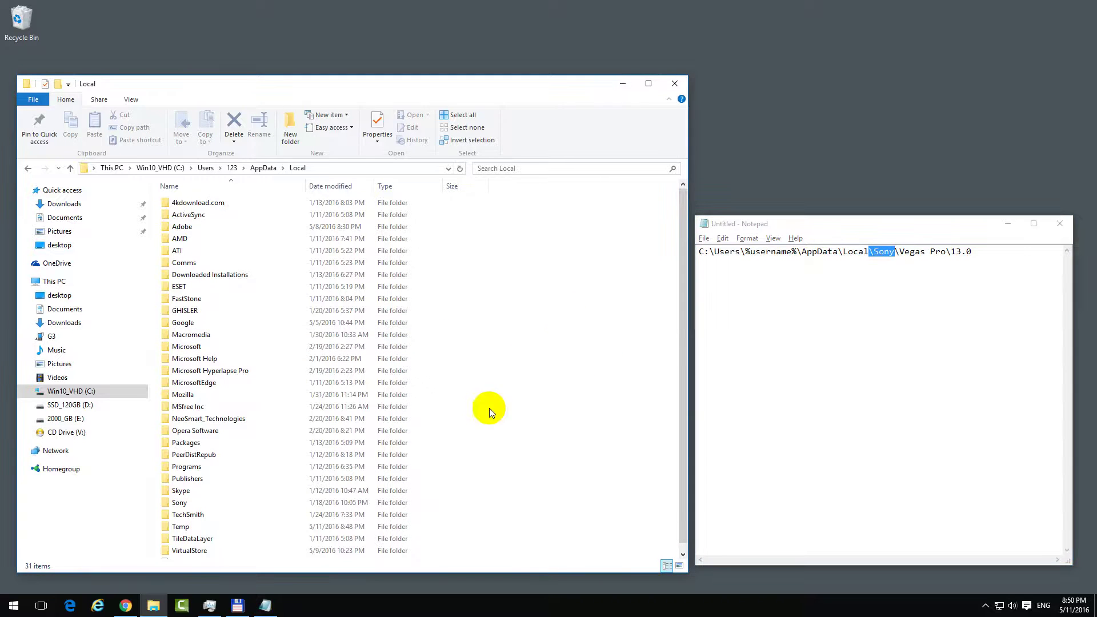
click(286, 410)
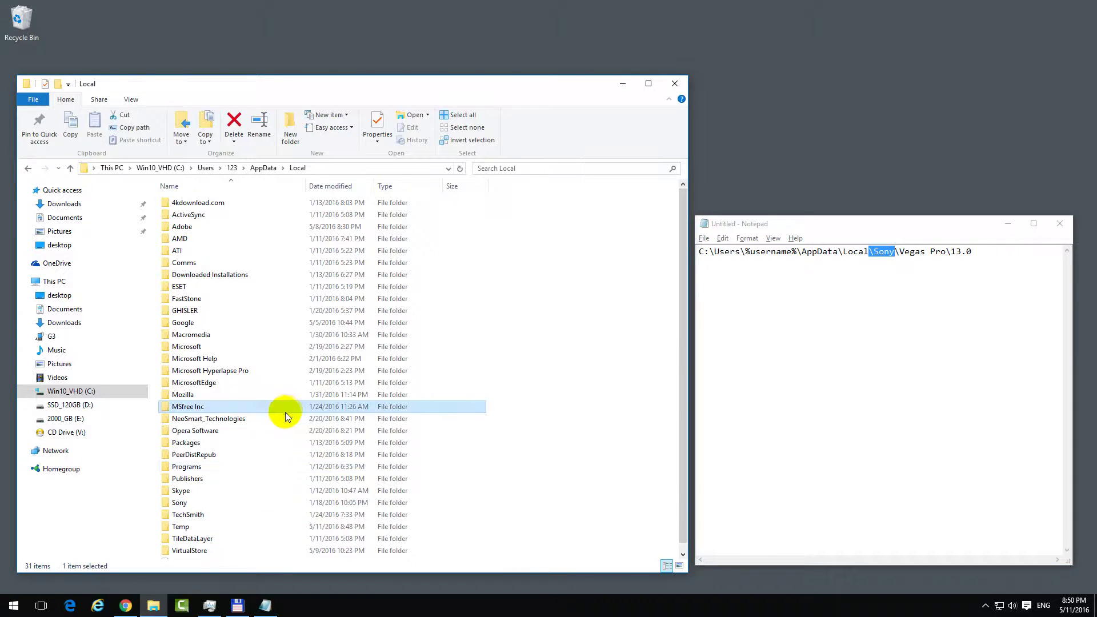
click(242, 502)
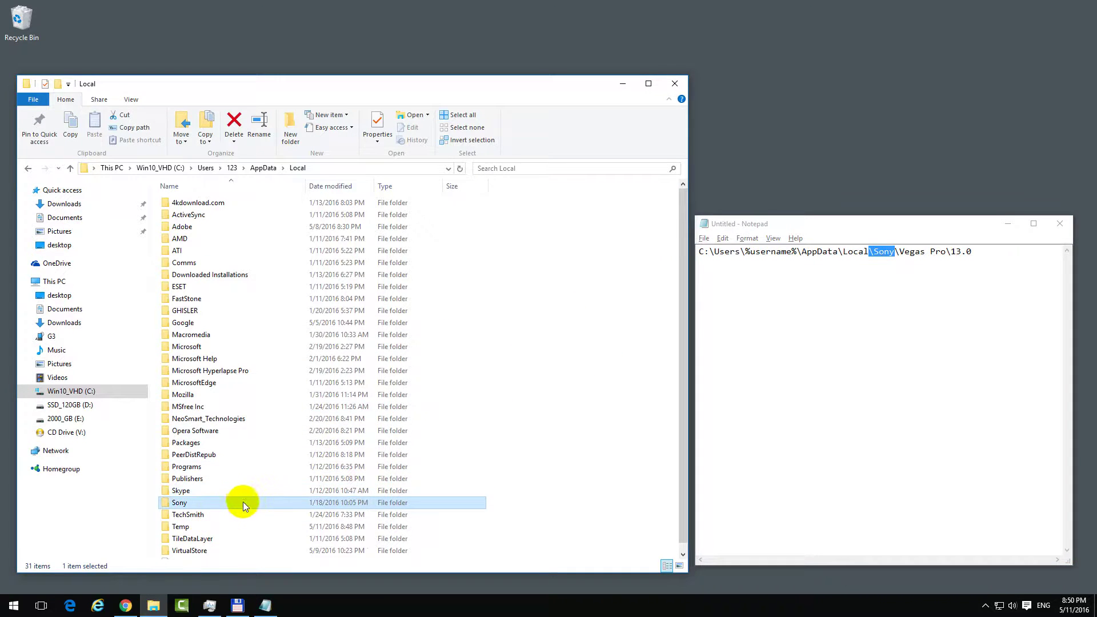
double_click(191, 503)
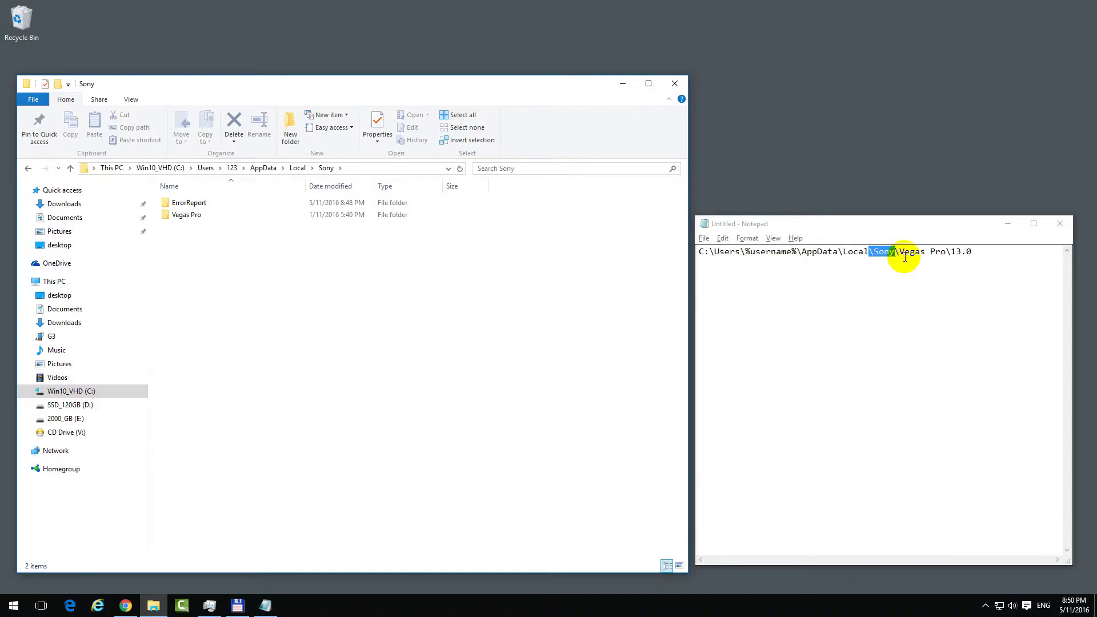
double_click(190, 215)
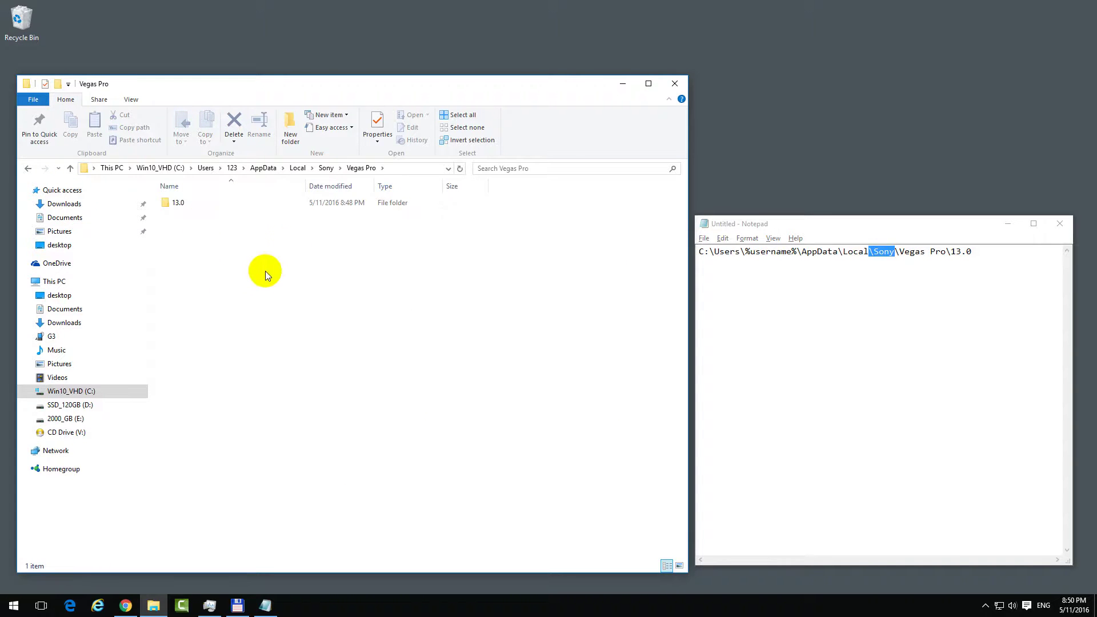
drag(952, 251, 973, 251)
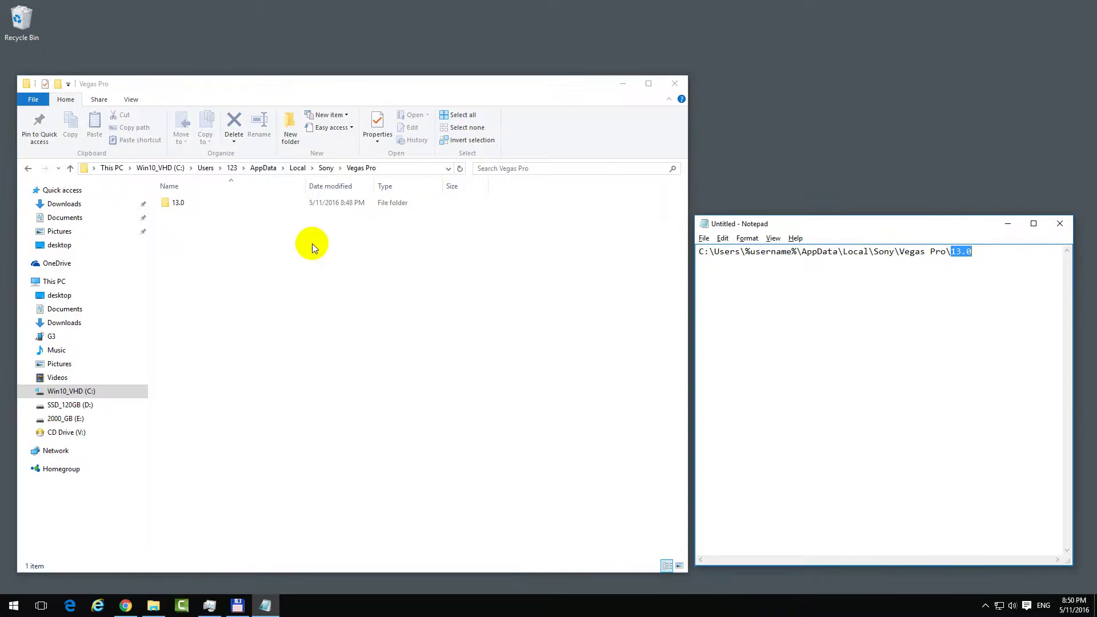
double_click(188, 201)
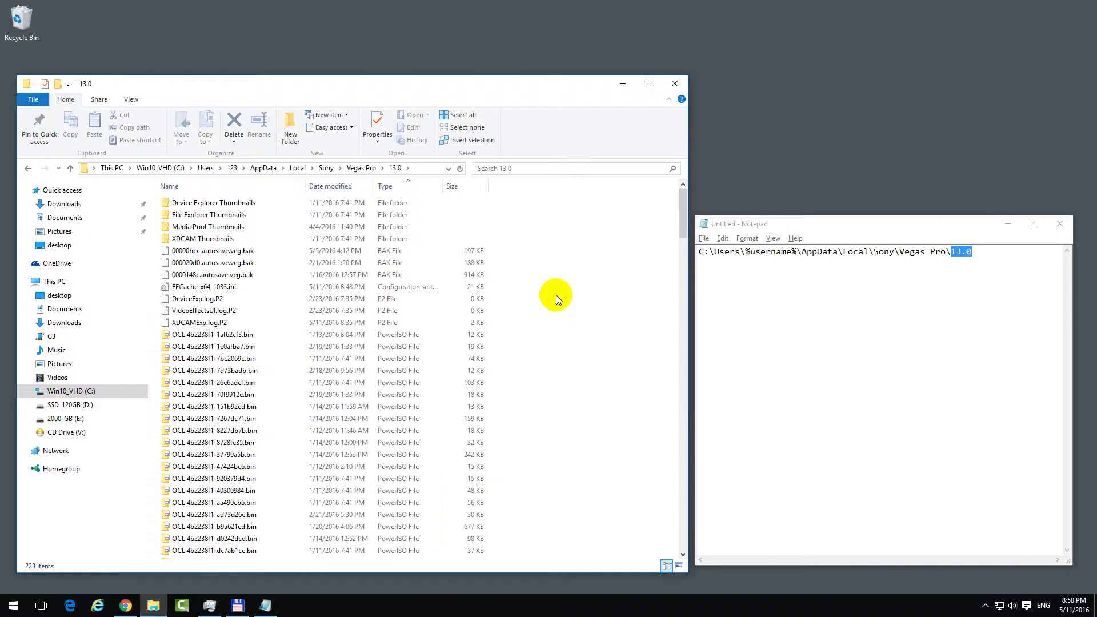
Step: Rename 000020d0.autosave.veg.bak to 000020d0.autosave.veg, accepting the extension-change warning
scroll(557, 295, down, 15)
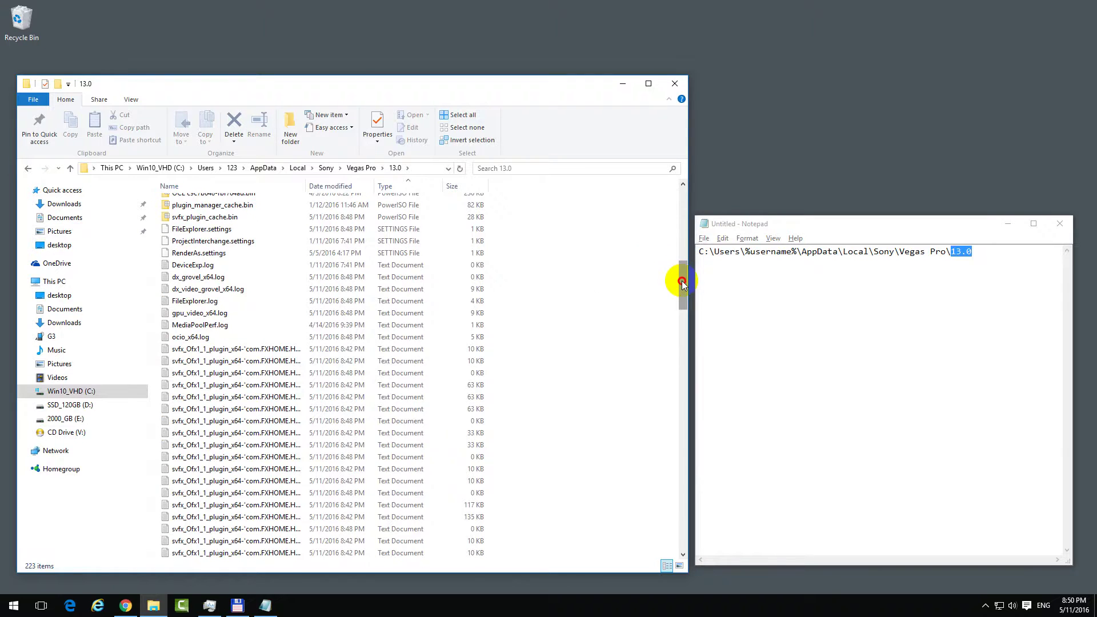
drag(680, 278, 681, 196)
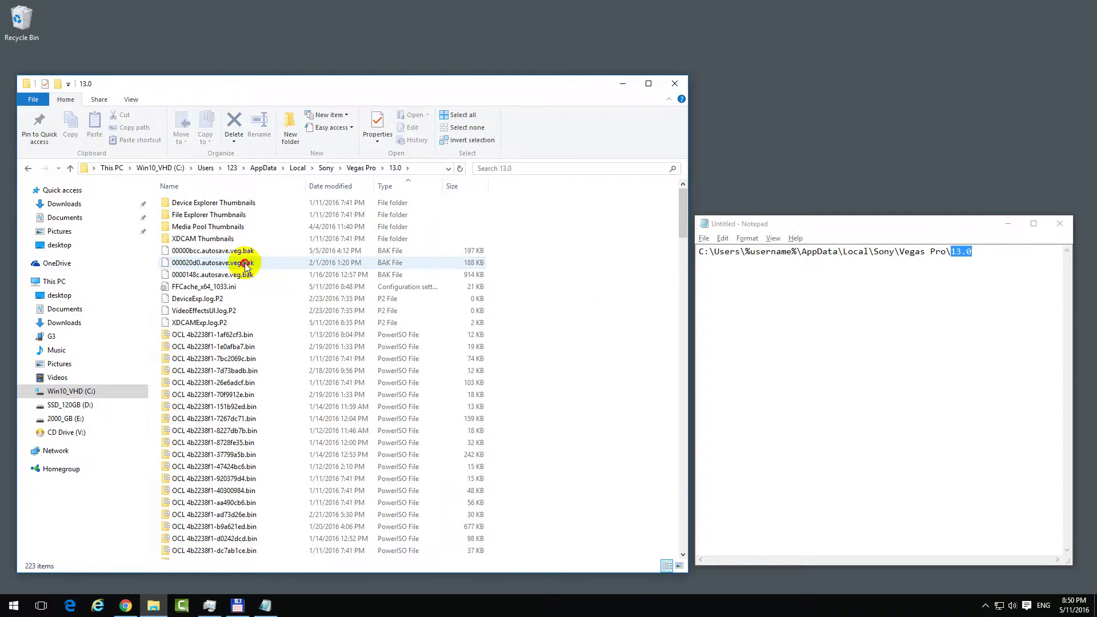
drag(249, 264, 255, 269)
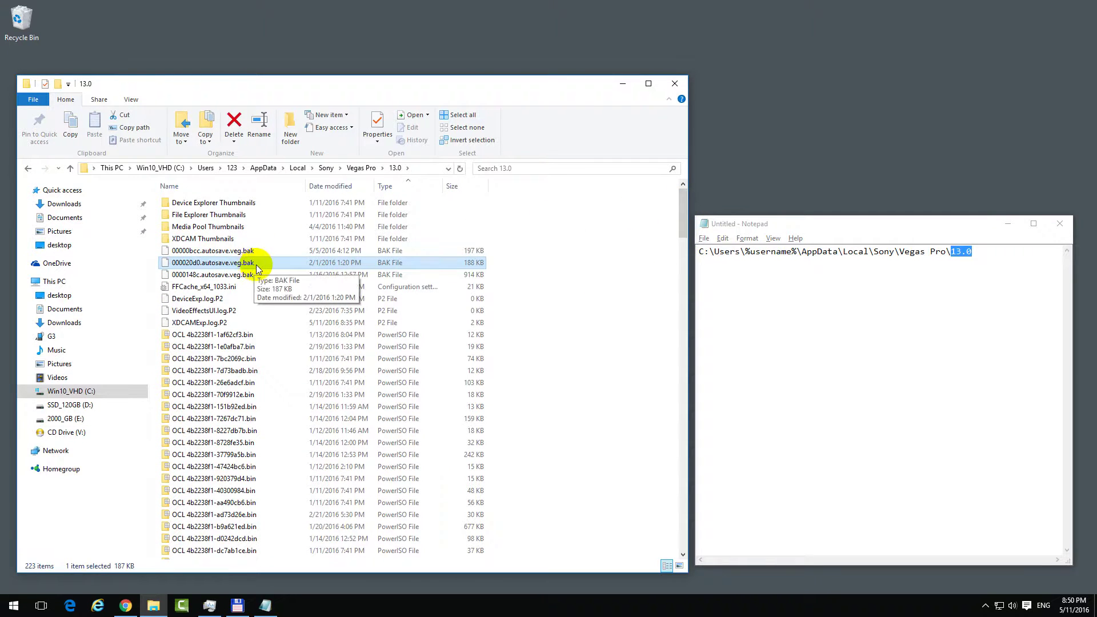
key(F2)
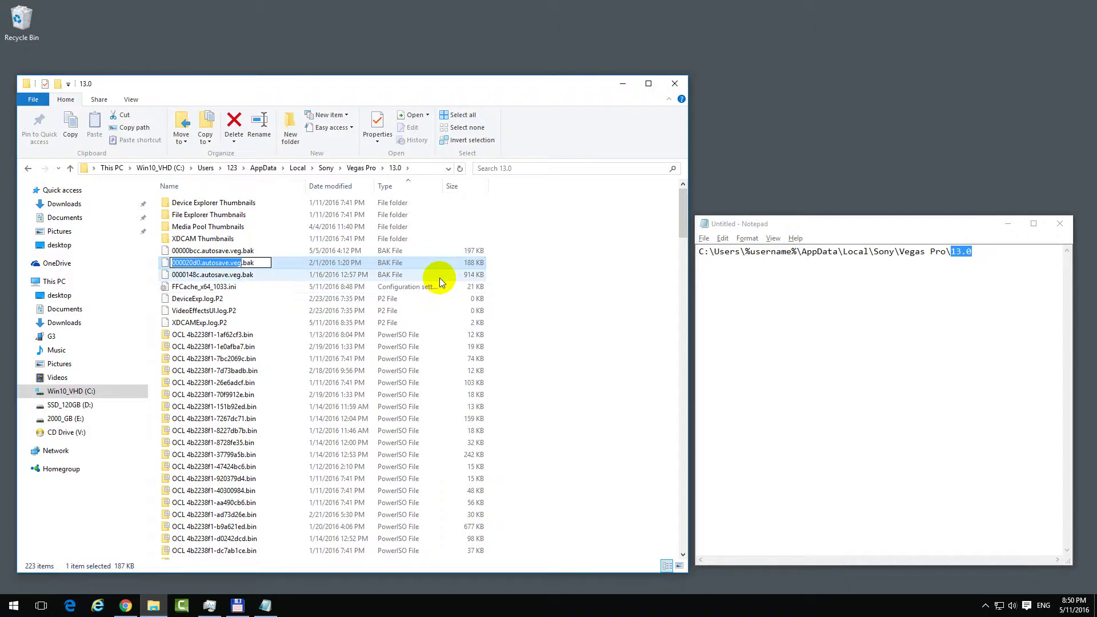
key(End)
key(Delete)
key(Delete)
key(Delete)
key(Delete)
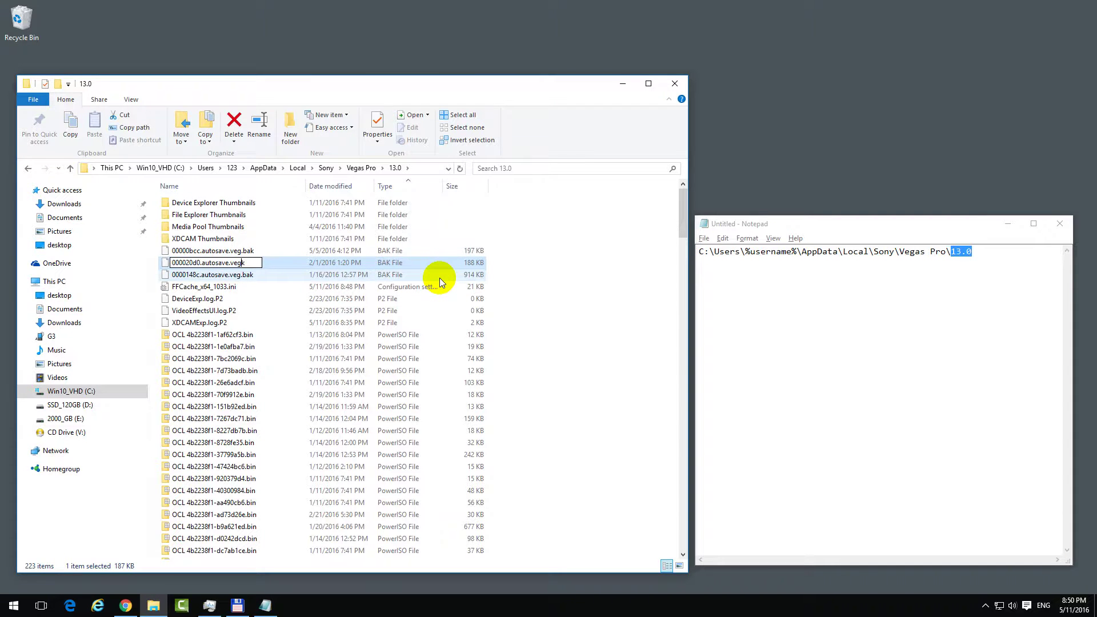
key(Return)
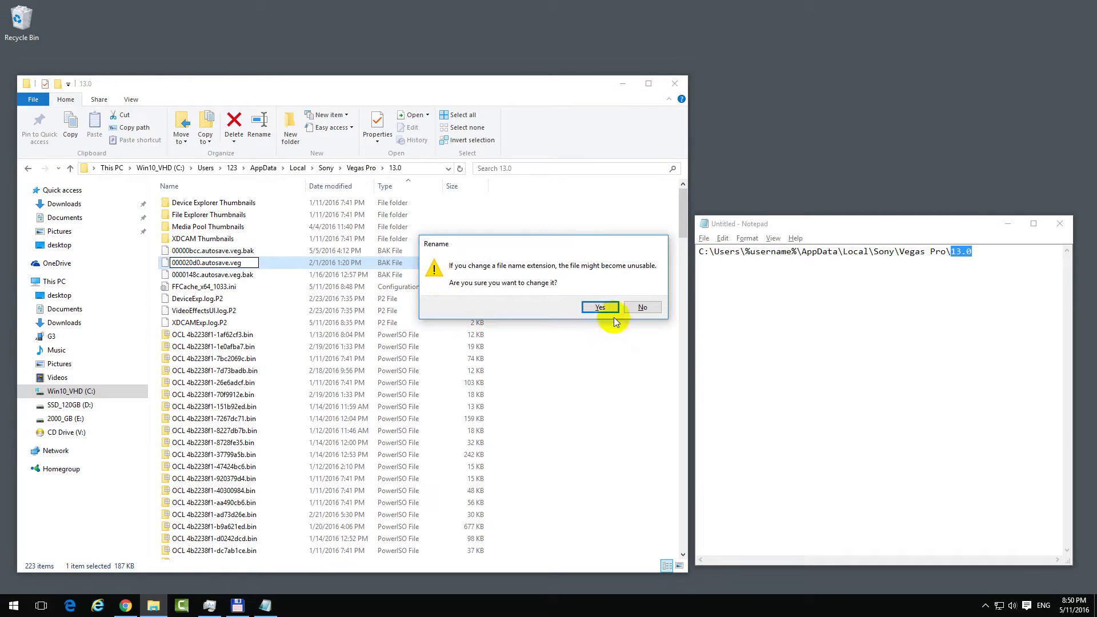
click(600, 308)
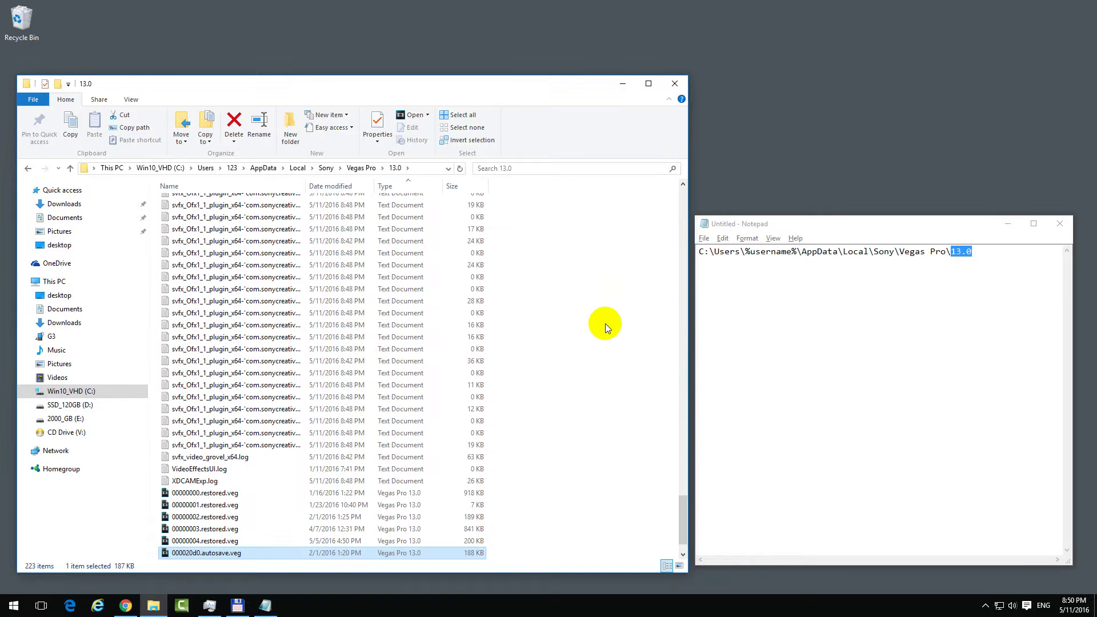
Step: Open 000020d0.autosave.veg in Vegas Pro and check clips at 00:00:33;01, ~00:00:10 and 00:00:25;12
double_click(257, 552)
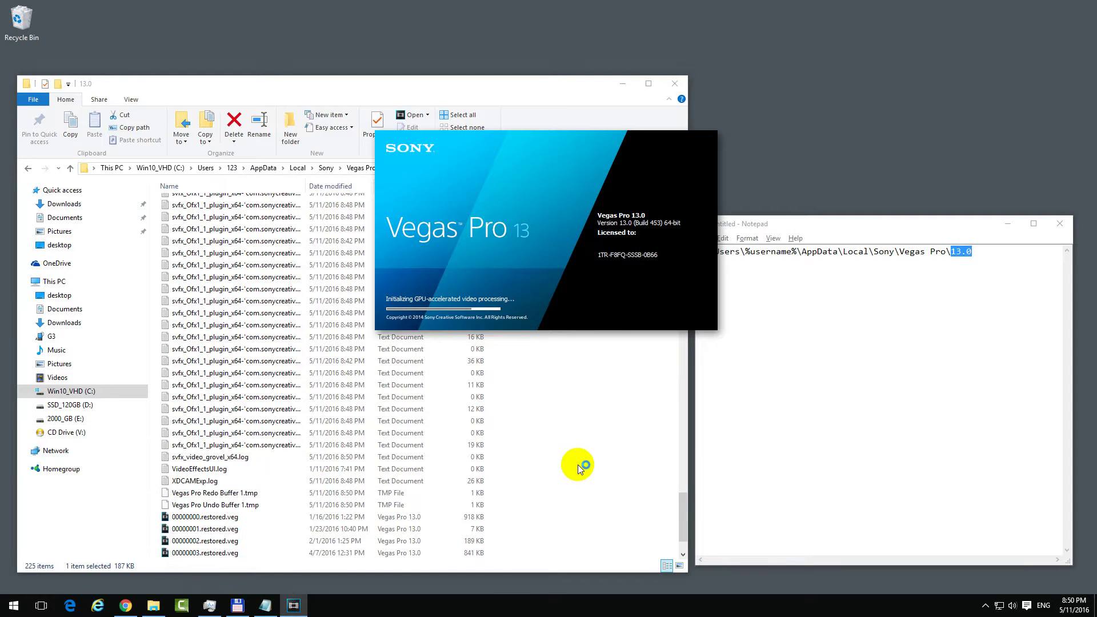
scroll(579, 440, down, 1)
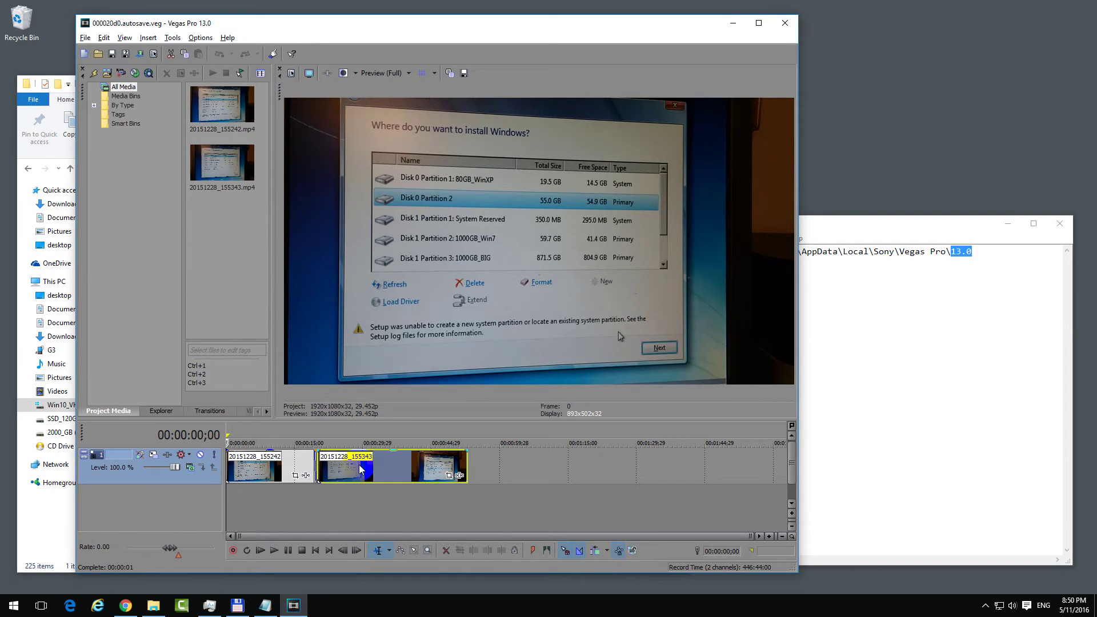
click(376, 503)
click(274, 502)
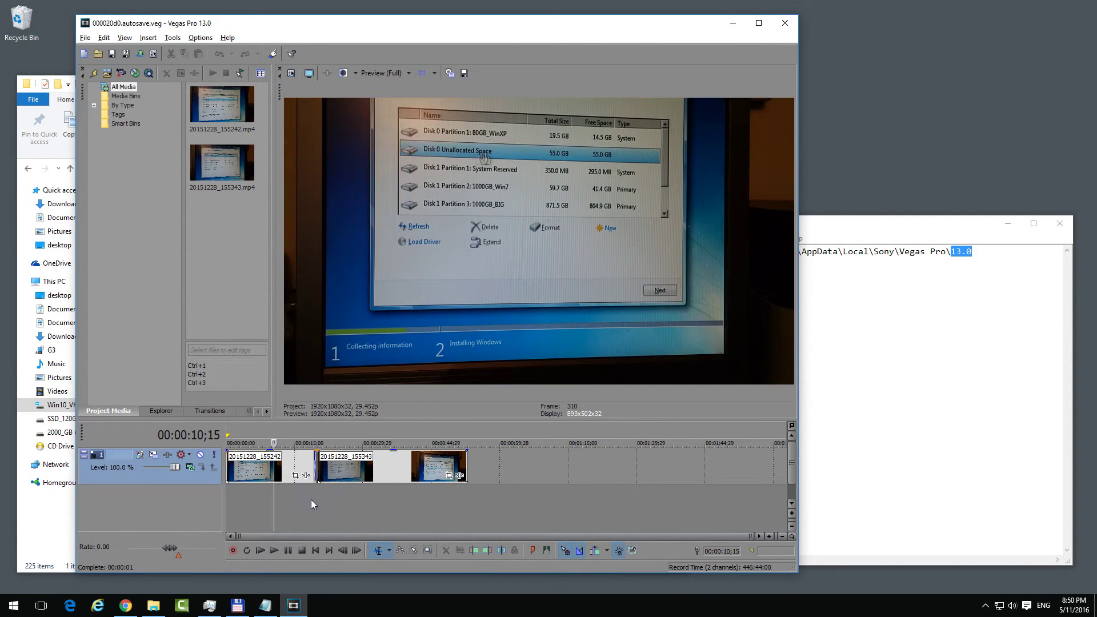
click(343, 501)
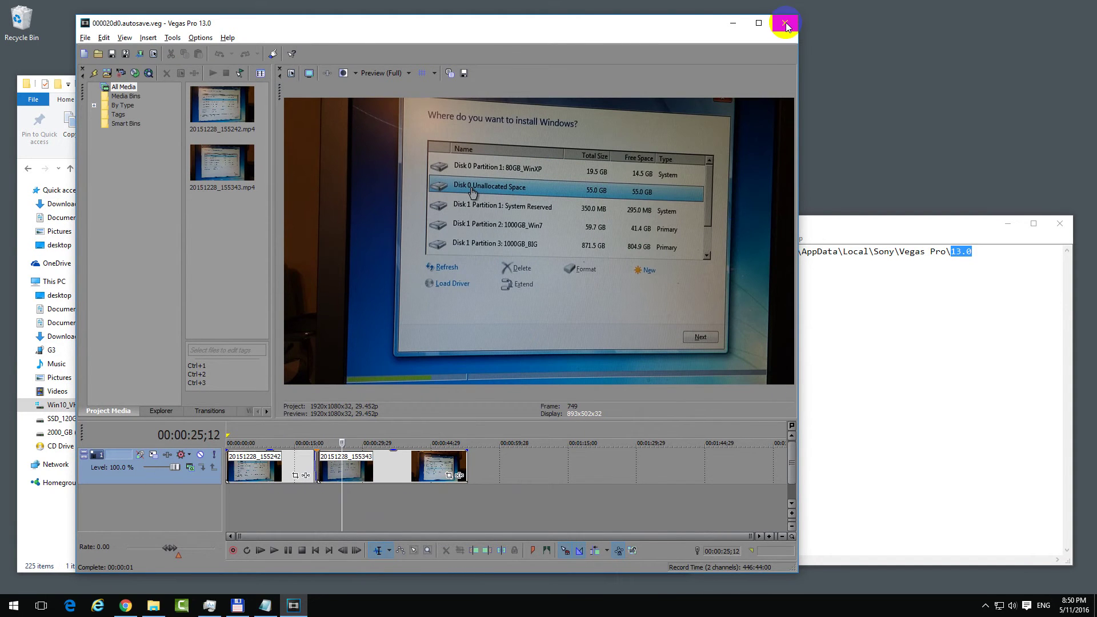